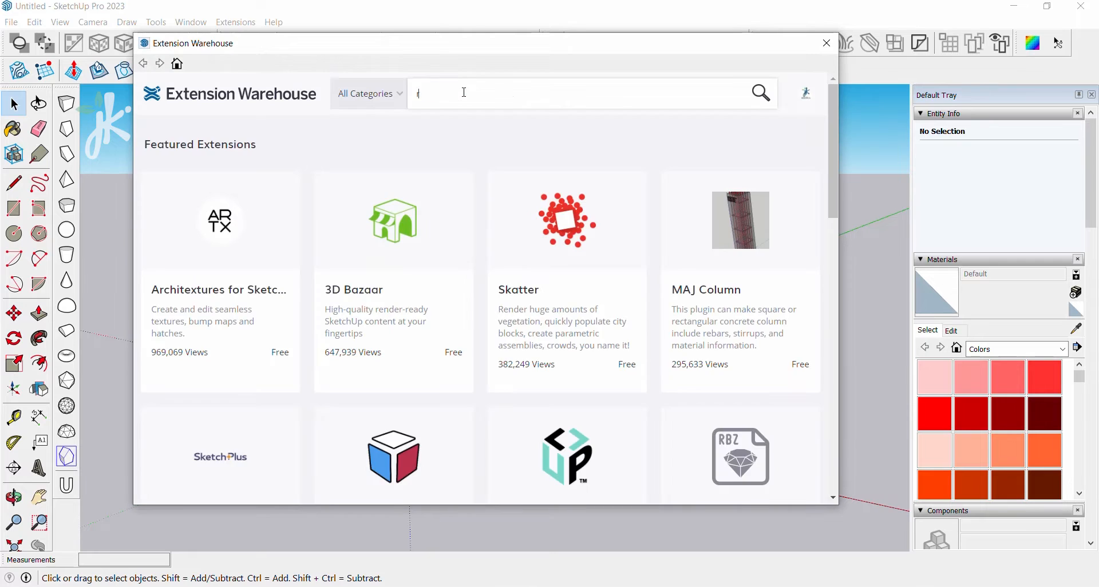
- Find the Random Tools extension in the Extension Warehouse and install it
type("random tools")
key("Return")
left_click(367, 323)
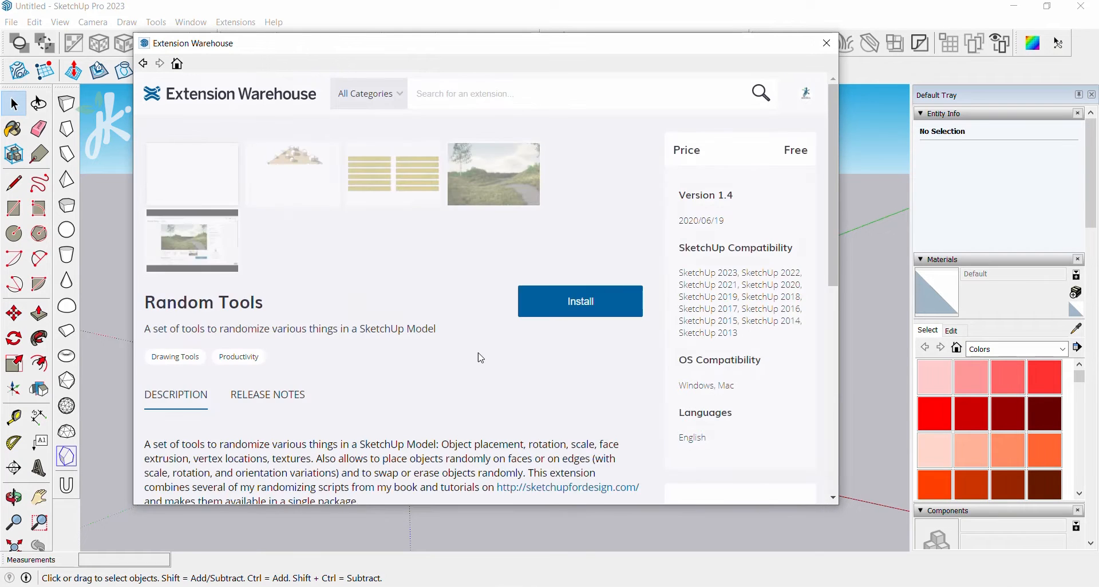
scroll(662, 306, "down", 4)
left_click(521, 406)
key("Return")
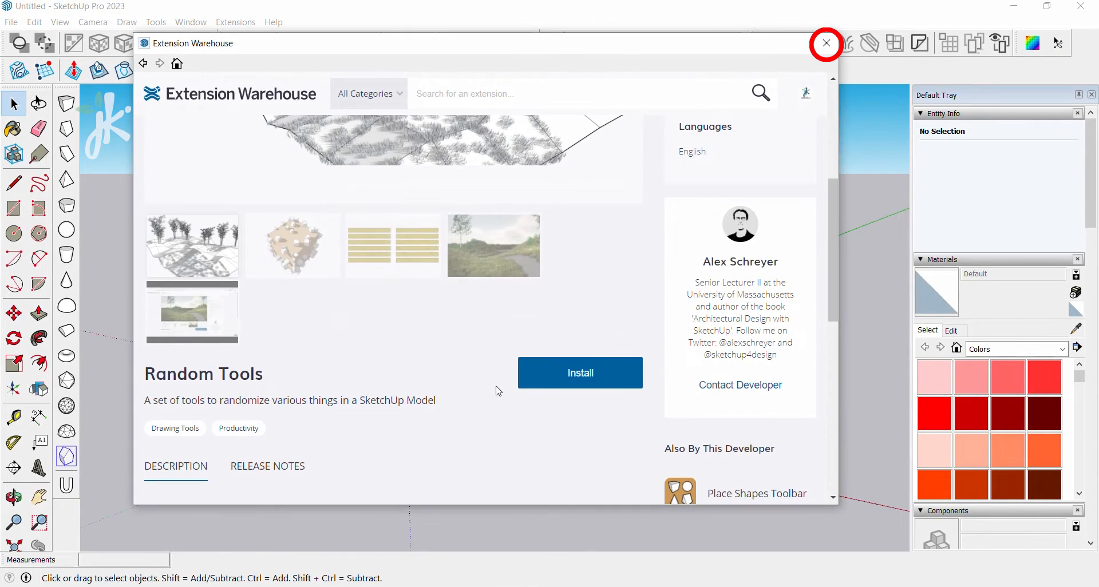
left_click(606, 309)
left_click(827, 43)
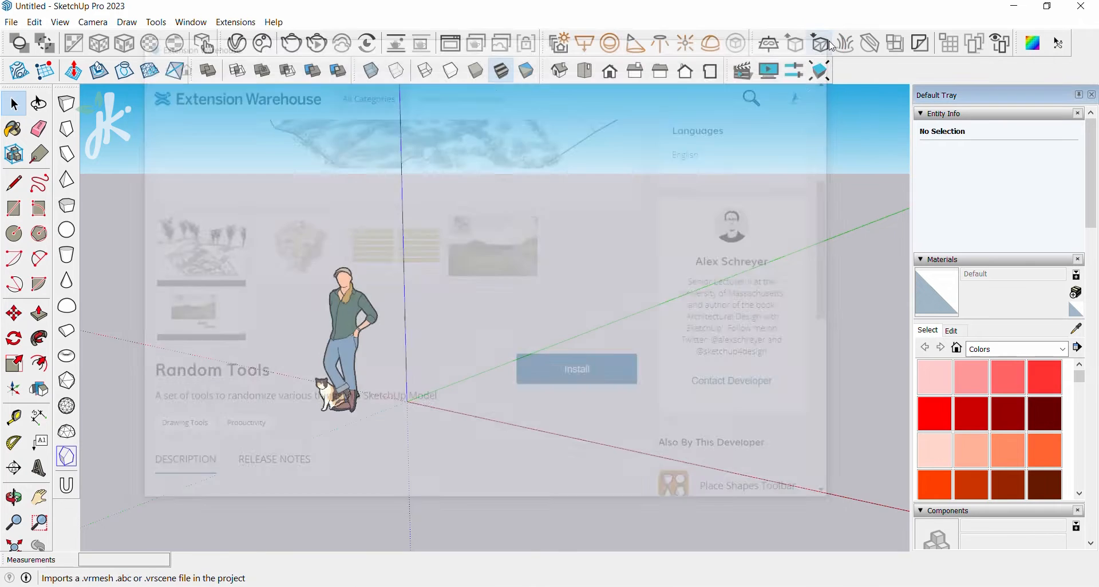
- Turn on the Random Tools toolbar and dock it in the row above the model view
right_click(860, 72)
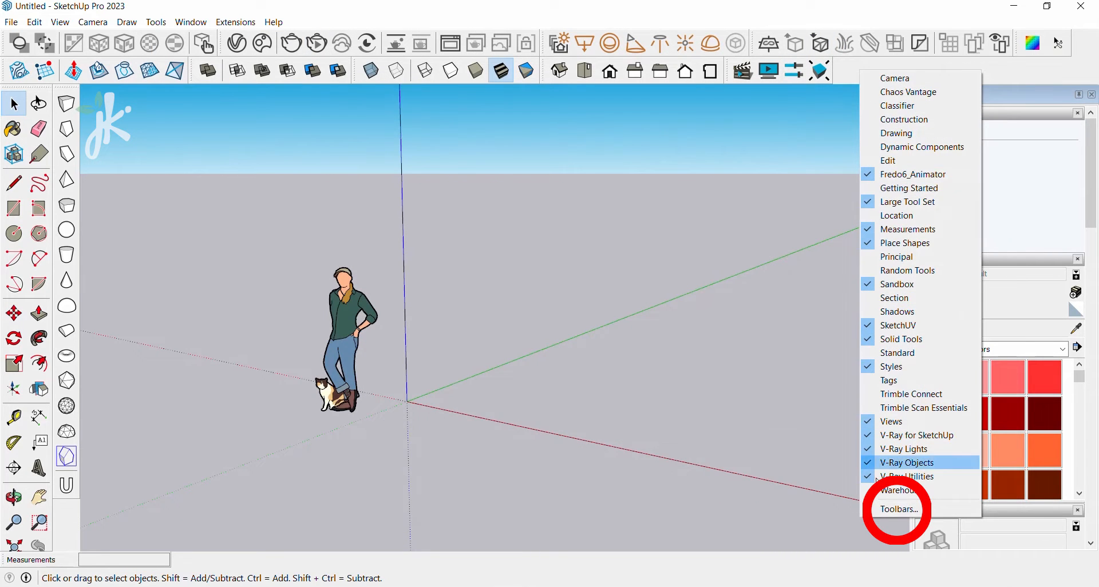
left_click(916, 511)
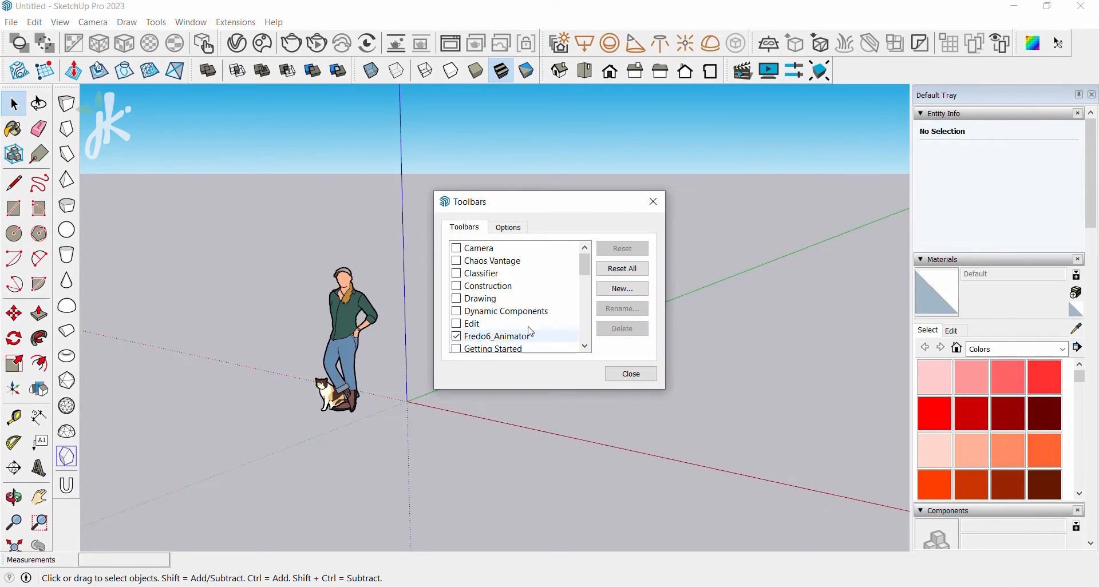
left_click_drag(587, 262, 591, 291)
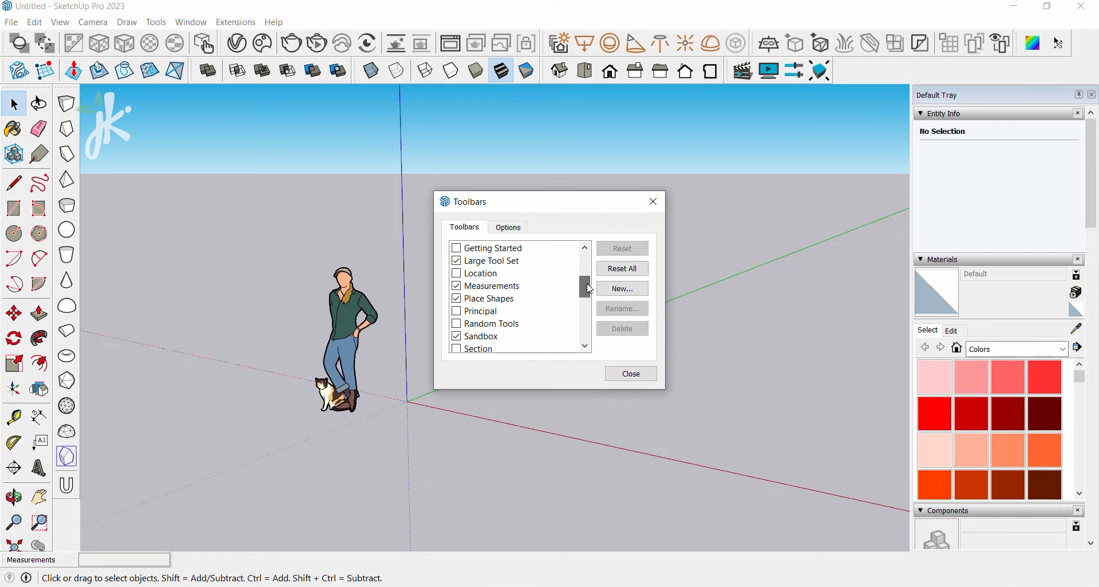
left_click(457, 324)
left_click(631, 374)
left_click_drag(630, 171, 893, 71)
- Delete the default scale figure and purge all unused items from the model
left_click_drag(411, 463, 243, 219)
key("Delete")
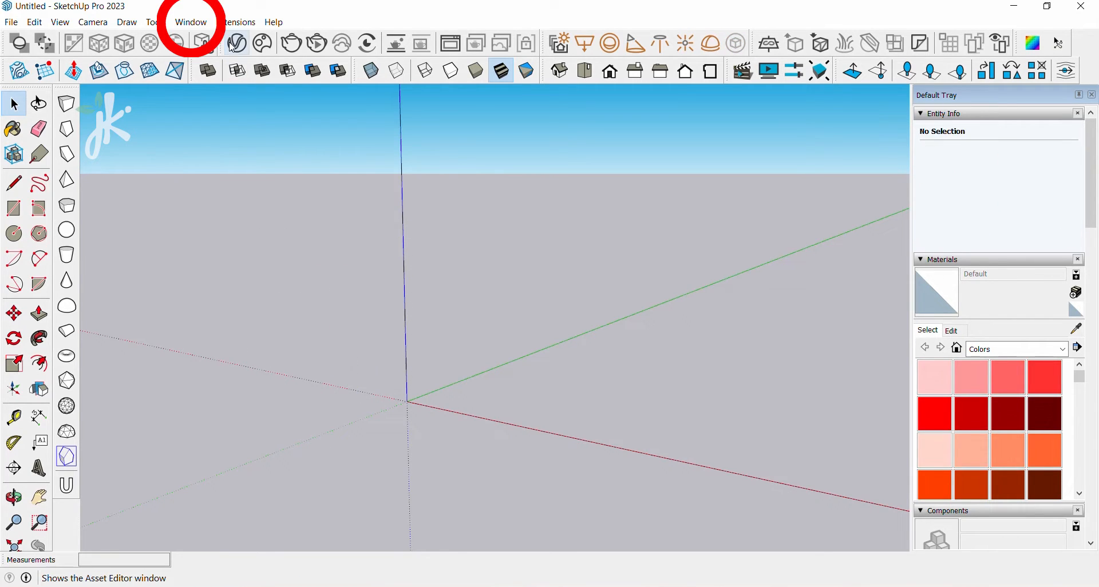
left_click(198, 24)
left_click(213, 90)
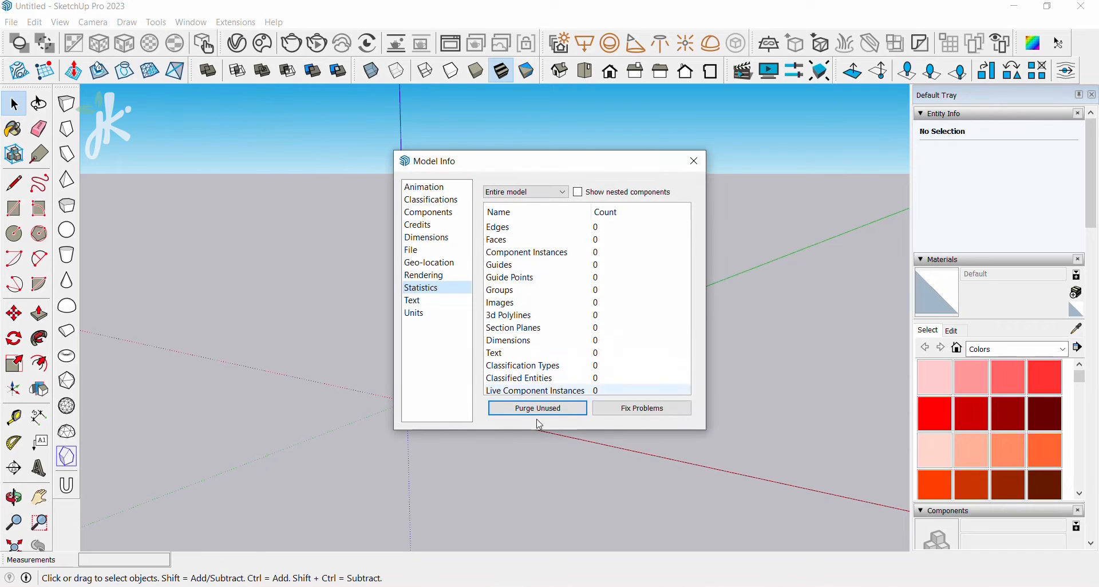
left_click(557, 412)
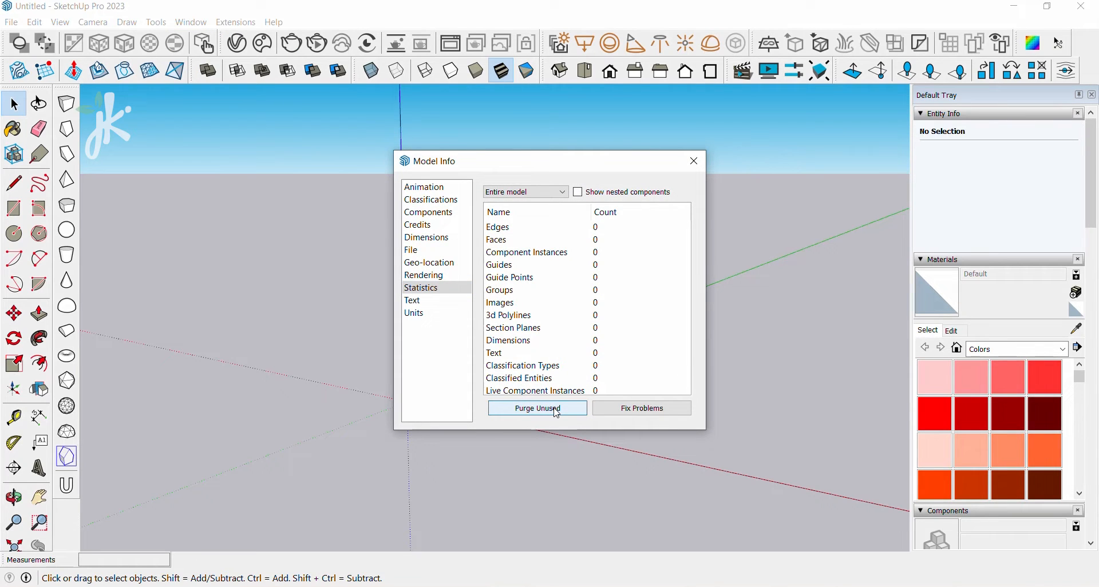
left_click(692, 165)
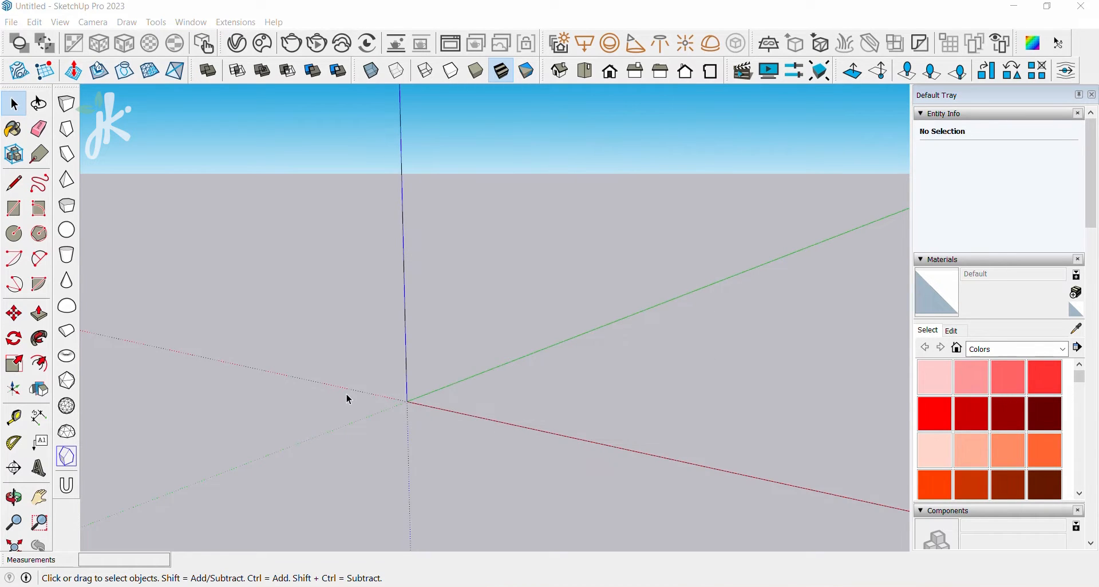
- Draw a flat 200-sided circle with a 1 m radius centred on the origin
left_click(14, 234)
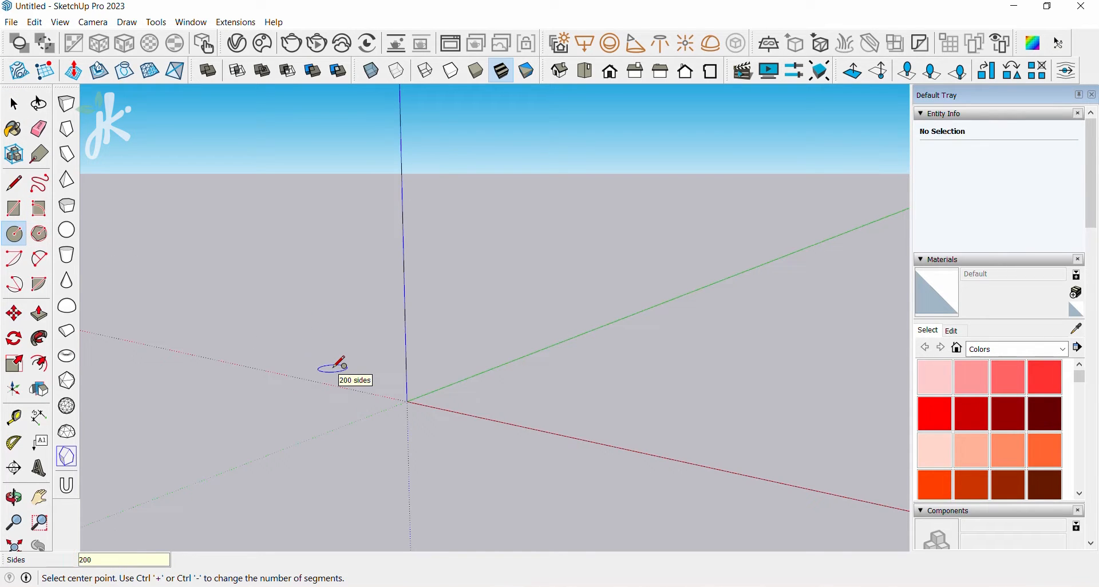
left_click(408, 402)
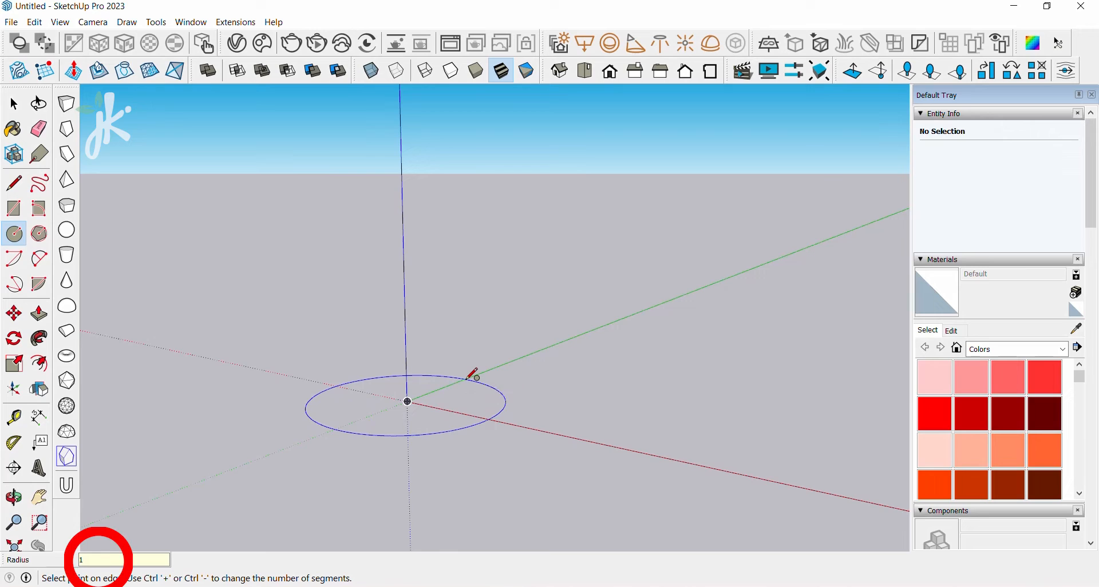
left_click(473, 377)
- Draw a smaller vertical circle centred on the origin, perpendicular to the red axis and crossing the flat circle
scroll(399, 398, "up", 6)
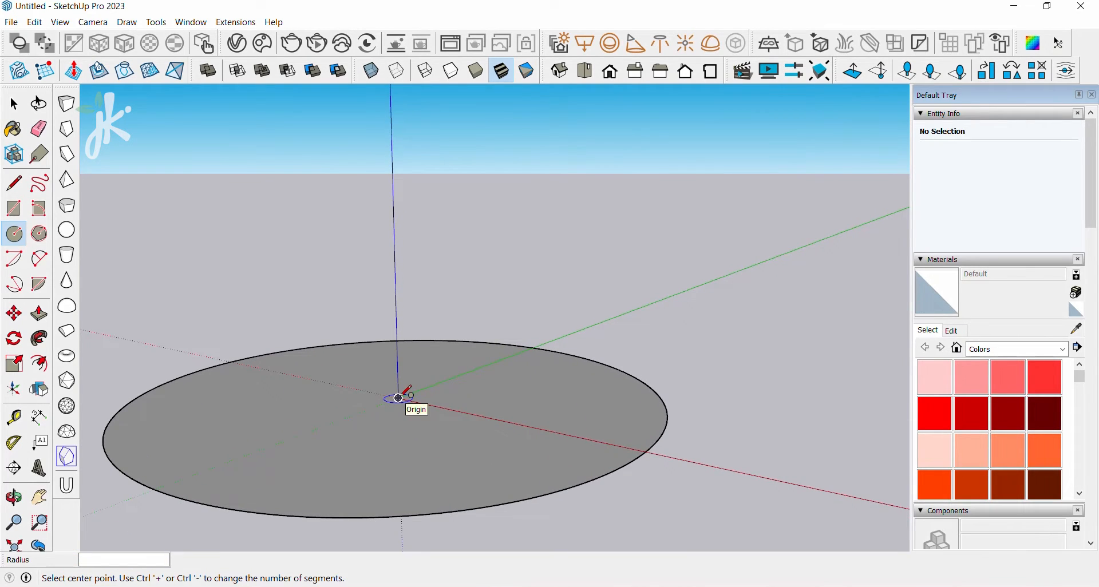
left_click(398, 398)
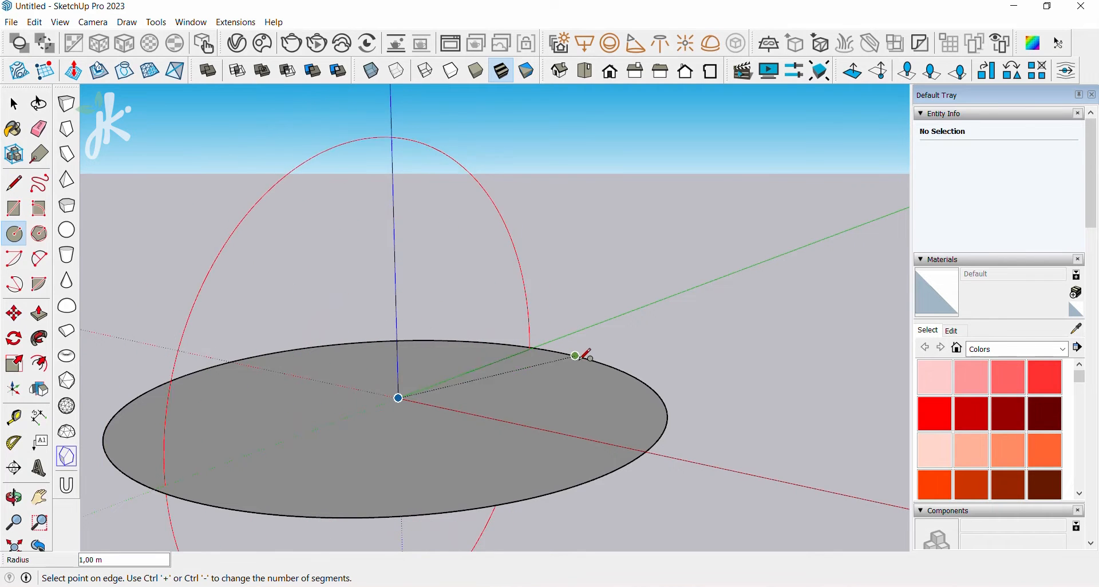
left_click(642, 380)
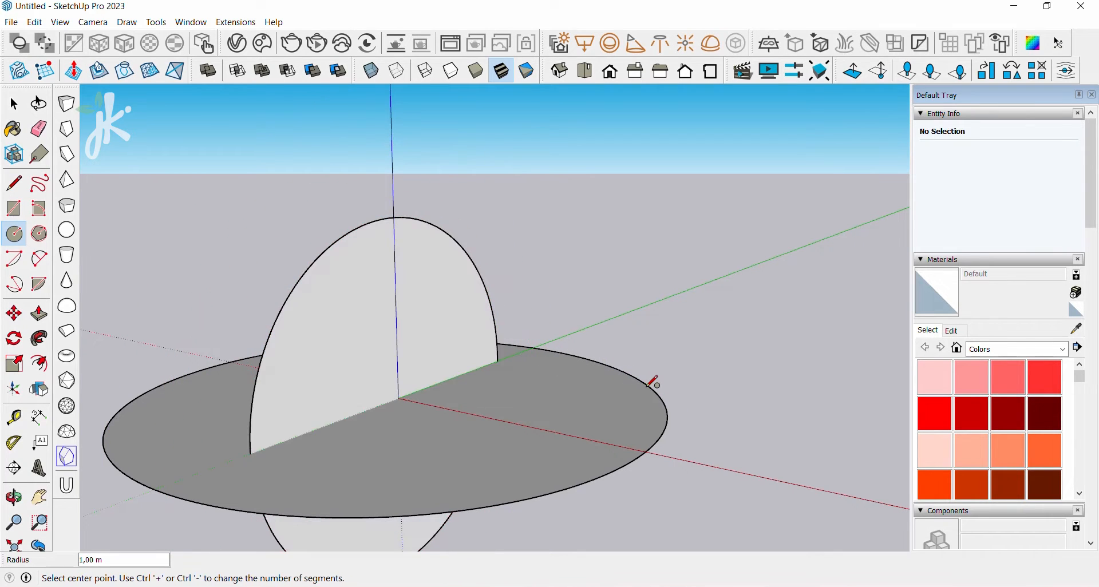
- Use Follow Me on the two crossing circles to form a sphere
middle_click_drag(644, 381, 441, 443)
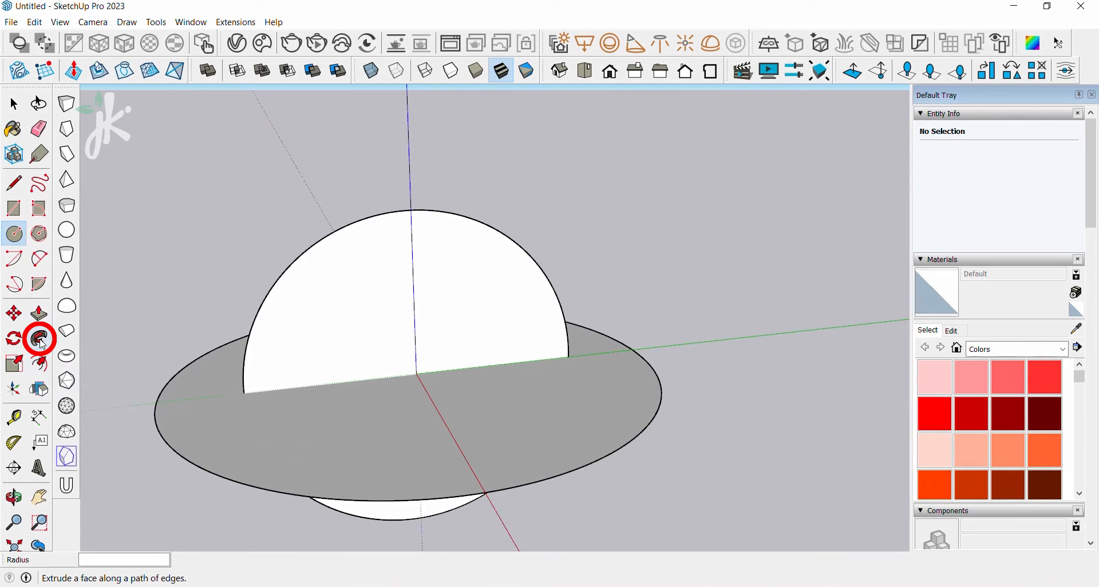
left_click(41, 343)
left_click(319, 348)
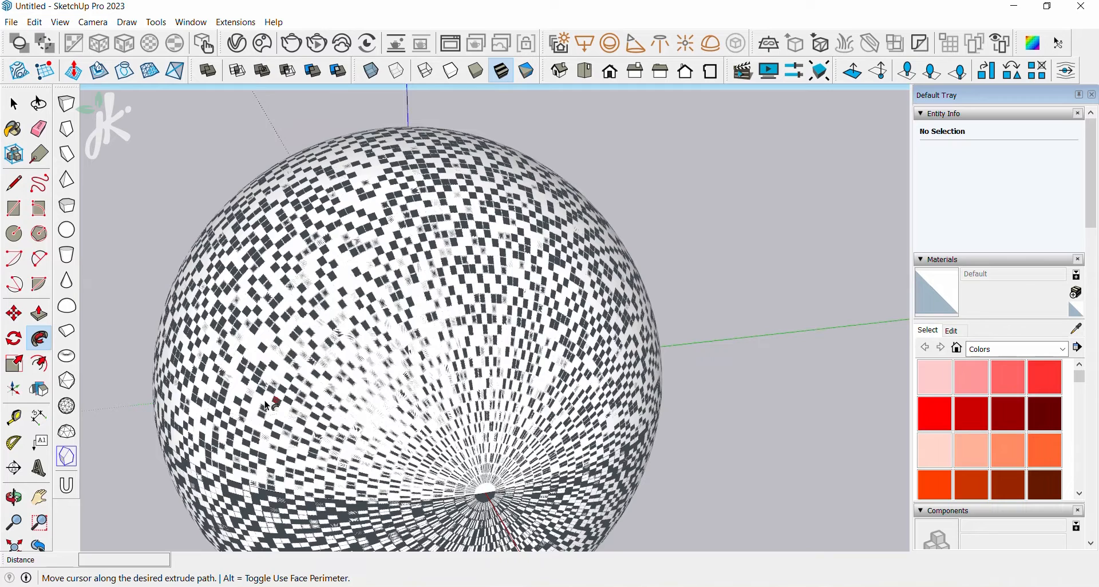
left_click(266, 404)
scroll(412, 356, "down", 3)
- Erase the leftover circle inside the sphere
left_click(12, 106)
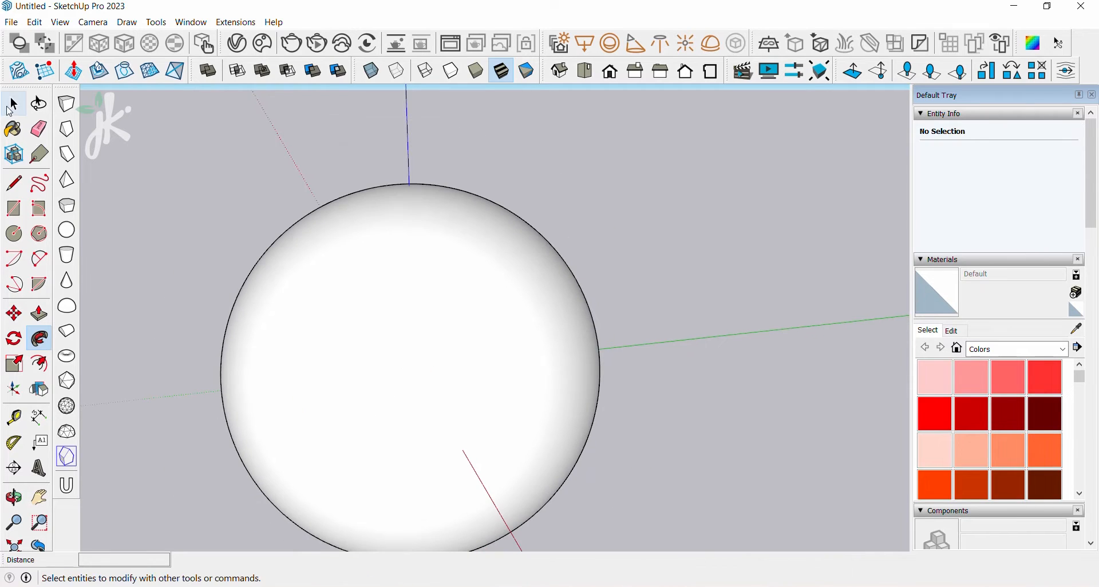
scroll(456, 396, "up", 10)
left_click(38, 131)
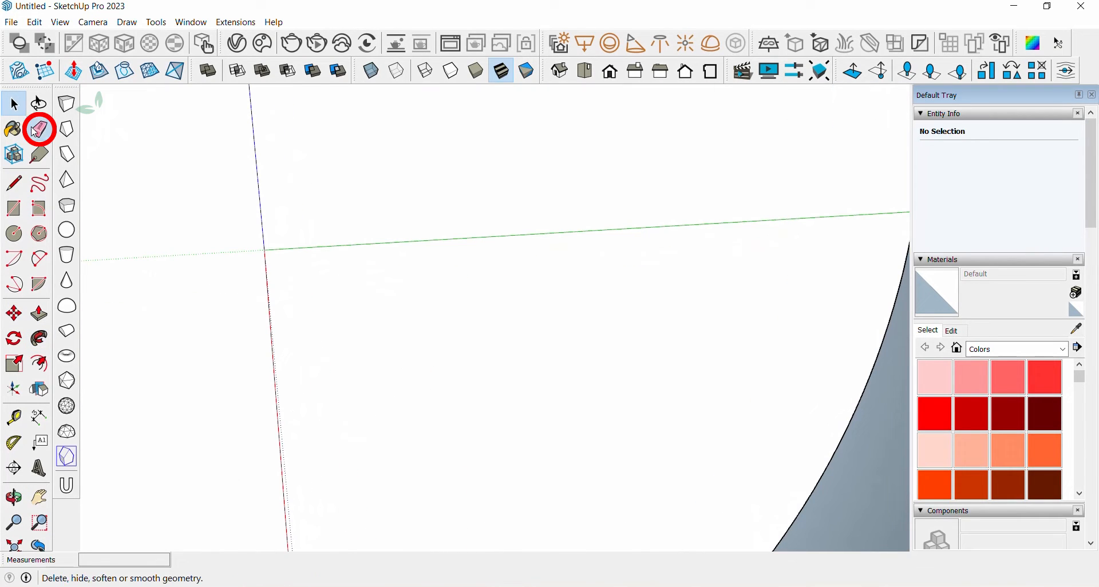
left_click(843, 437)
scroll(702, 416, "down", 10)
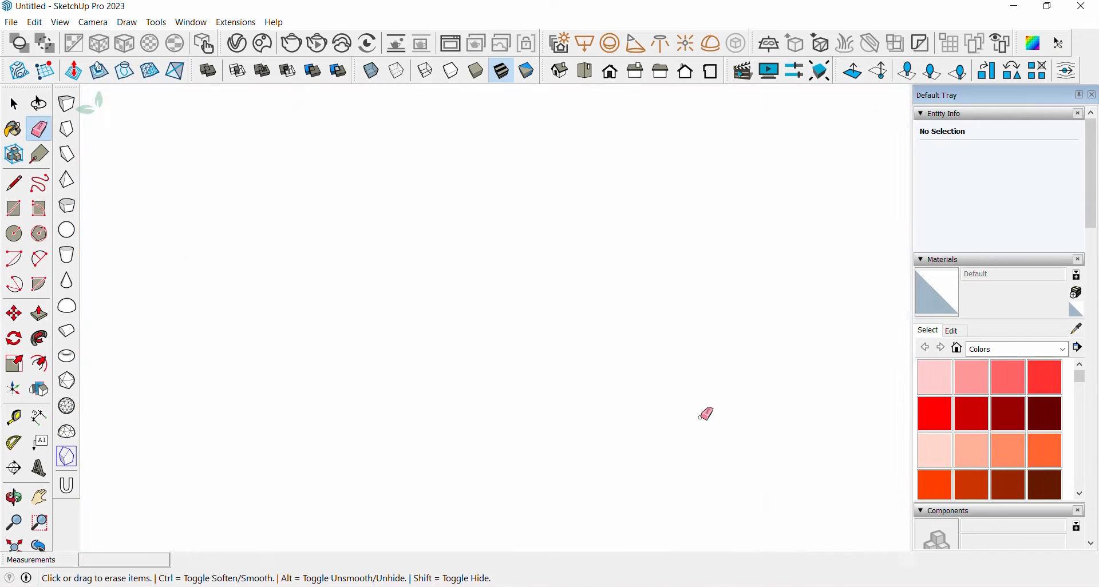
middle_click_drag(269, 195, 255, 171, "shift")
- Create a Generic V-Ray material and switch its preview to a plain sphere
left_click(237, 43)
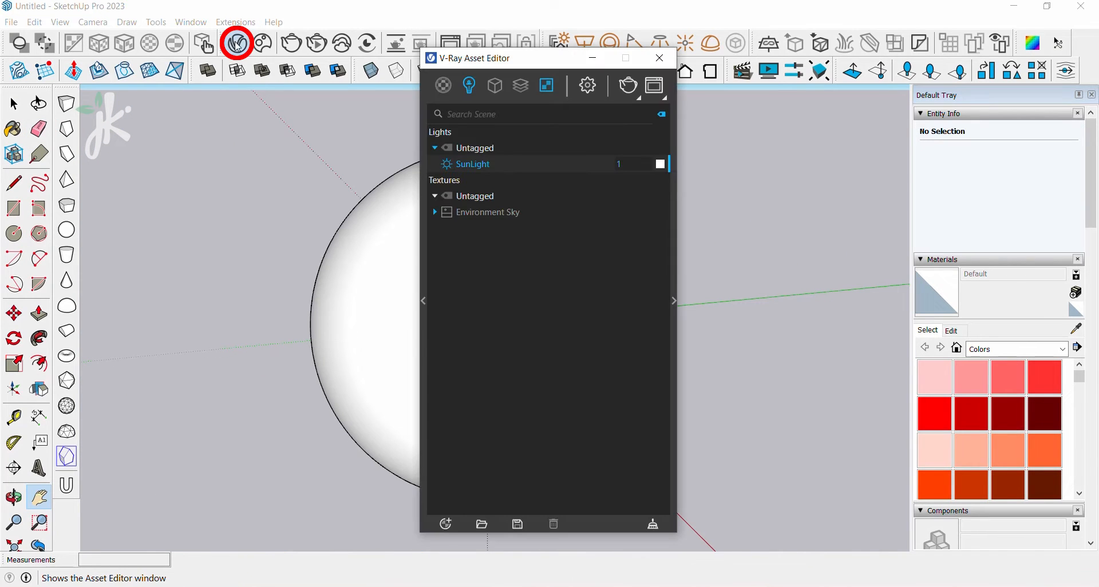
left_click(452, 526)
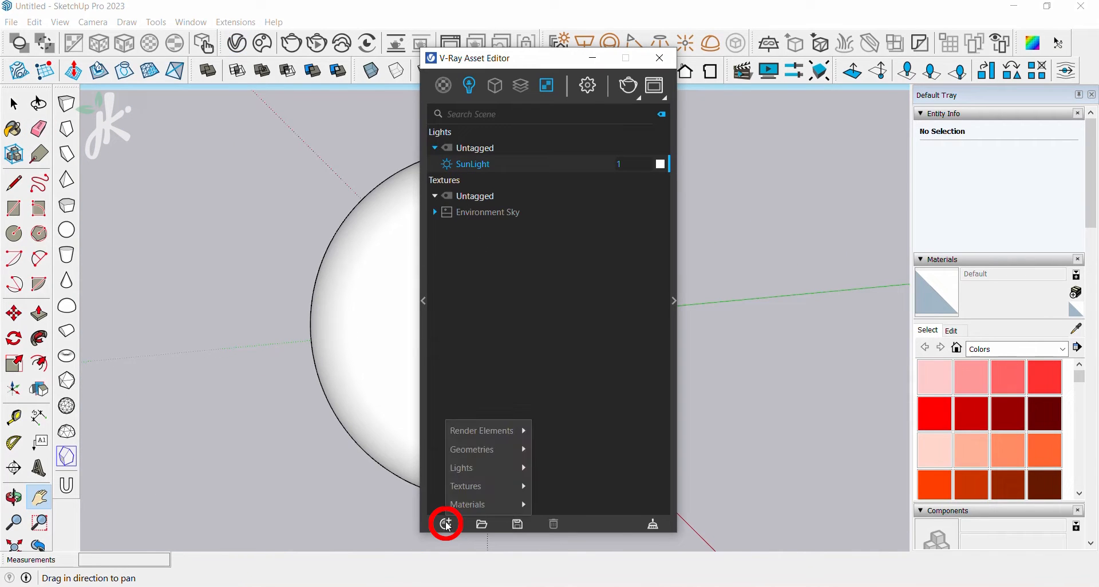
mouse_move(475, 510)
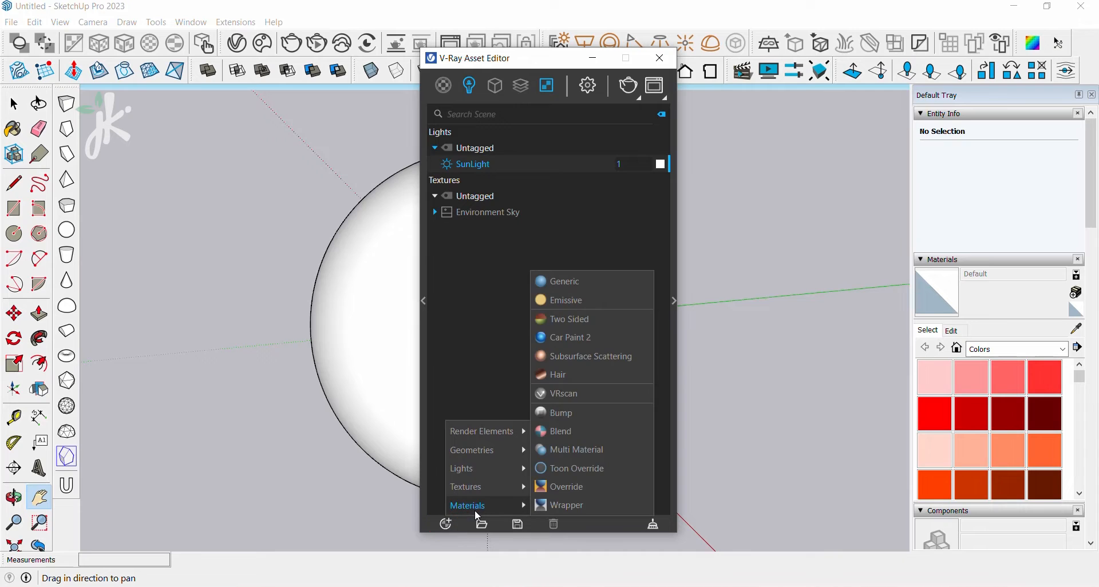
left_click(579, 281)
left_click(673, 300)
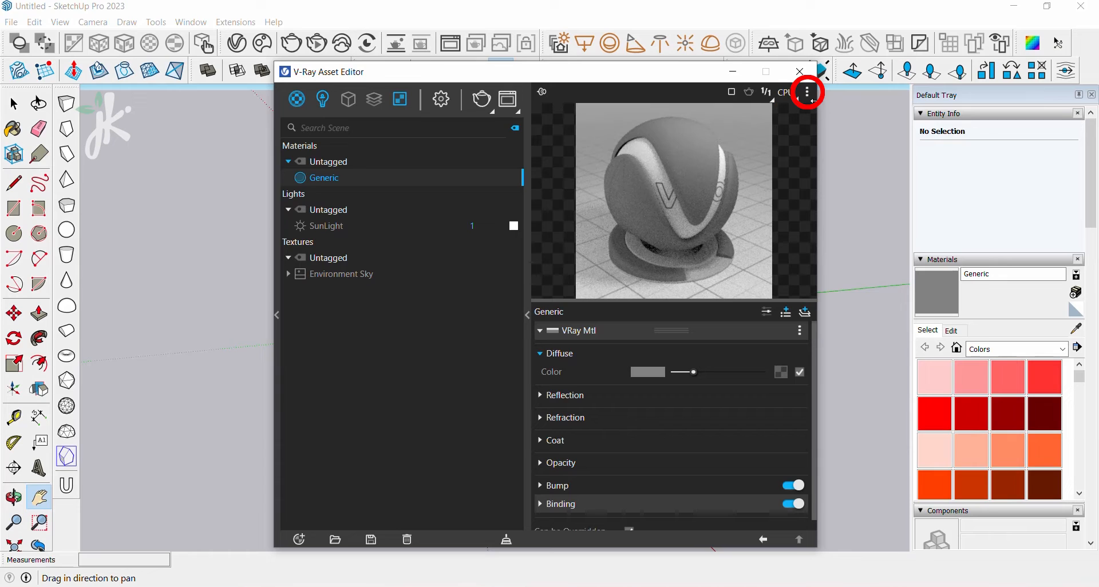
left_click(809, 93)
left_click(740, 243)
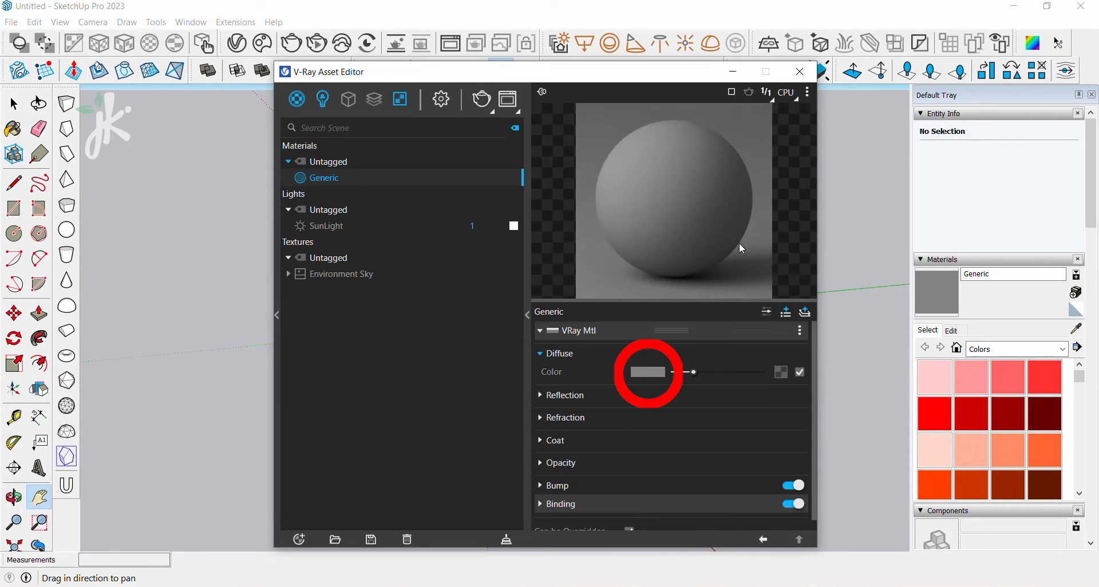
- Set the Generic material's diffuse colour to R 0.9, G 0.9 and B 0.9
left_click(657, 375)
left_click(570, 240)
type("0.9")
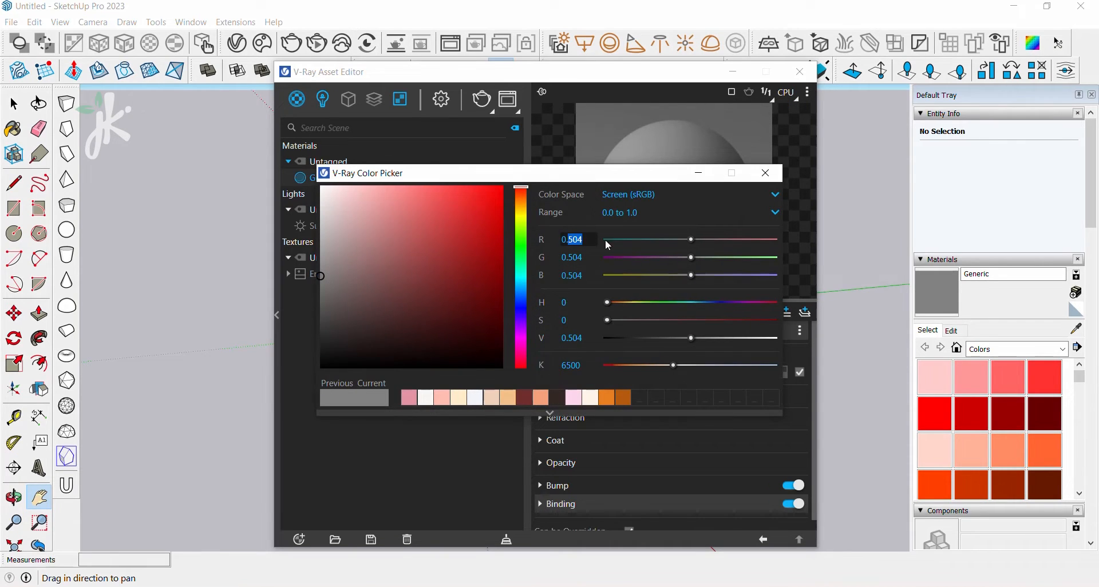
left_click(585, 257)
type("0.9")
key("Tab")
type("0.9")
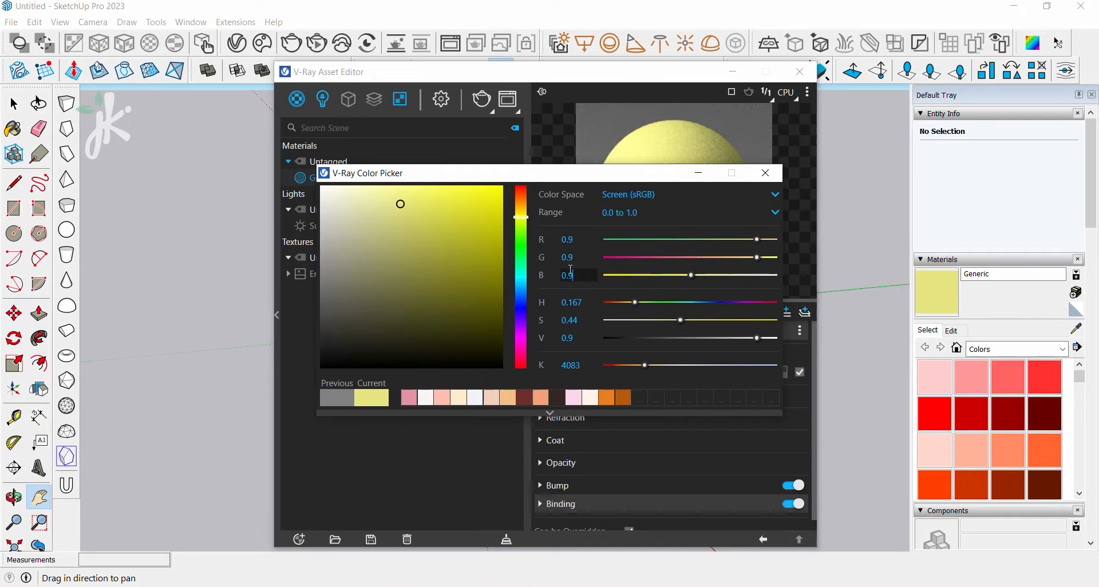
key("Tab")
key("Return")
- Raise the material's reflection colour to full white and add a bitmap texture to it
left_click(581, 398)
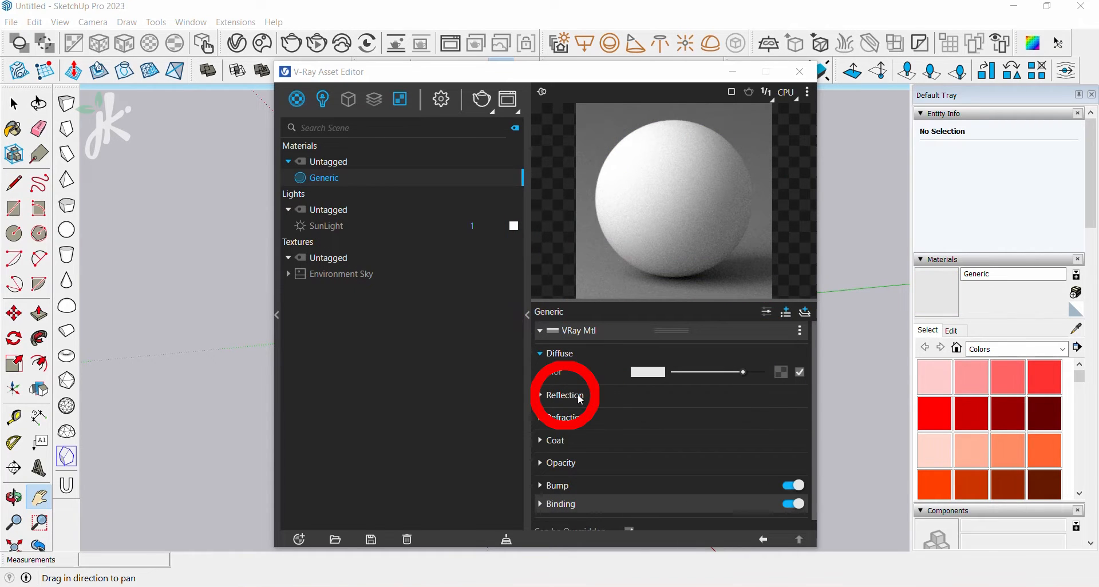
left_click_drag(683, 417, 766, 415)
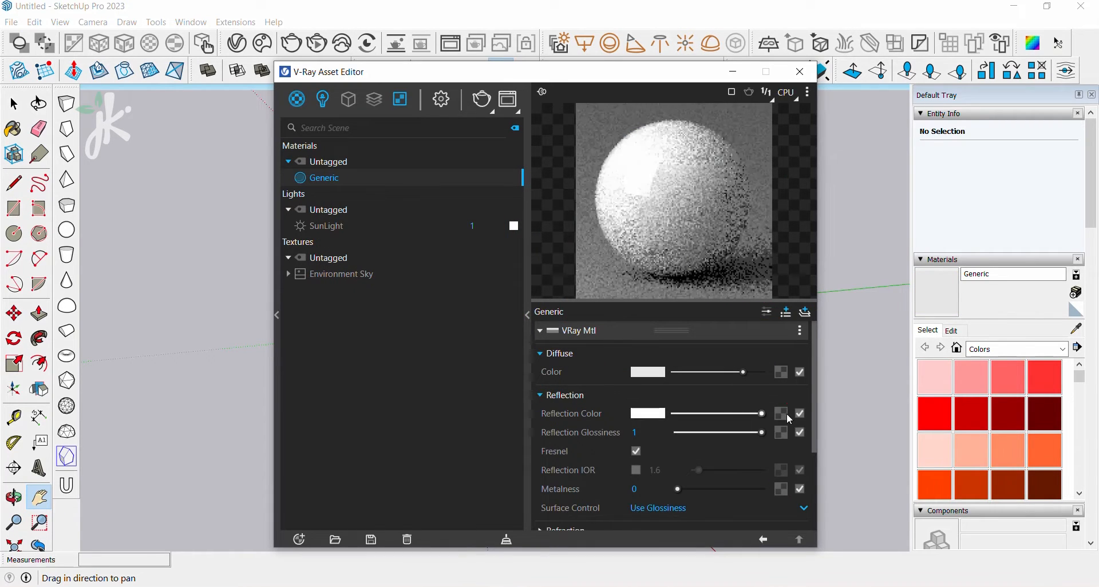
left_click(781, 413)
left_click(746, 109)
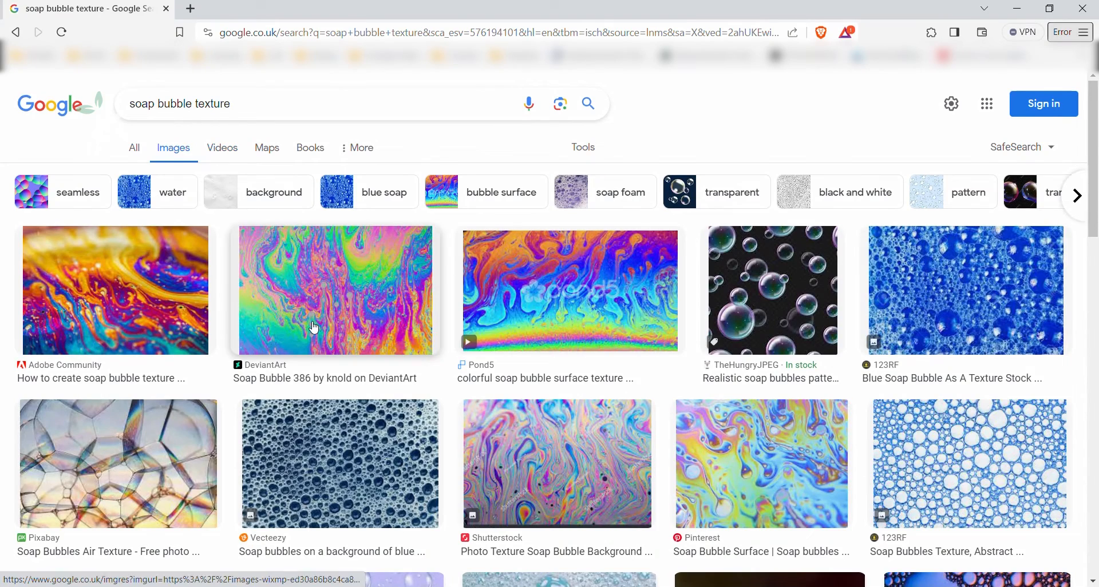
- In the web browser, look through soap bubble texture images on DeviantArt, ending with Soap Bubble 367
left_click(311, 341)
left_click(770, 452)
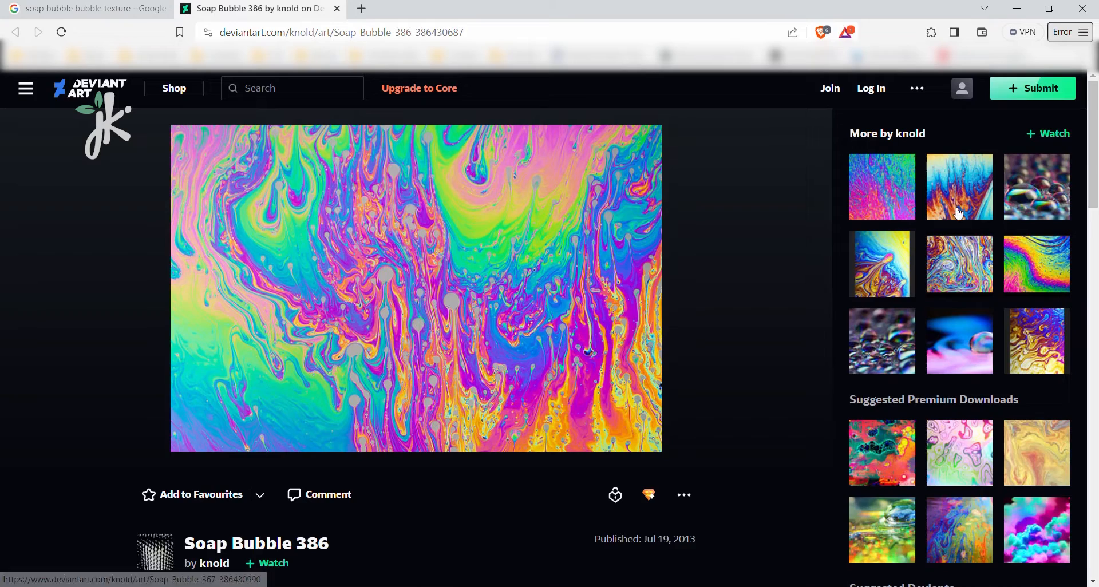
left_click(891, 199)
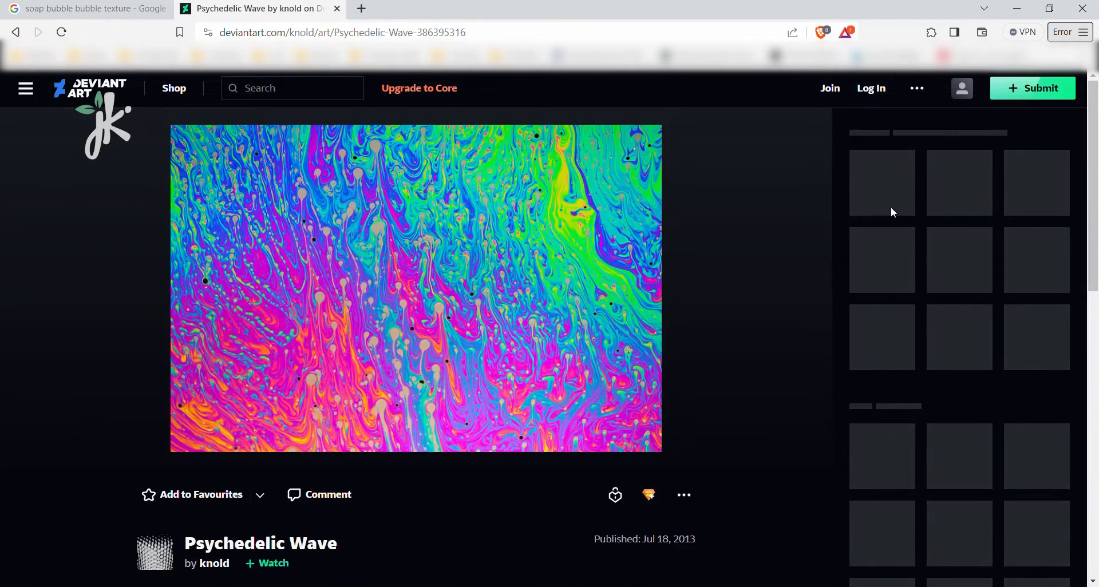
left_click(955, 208)
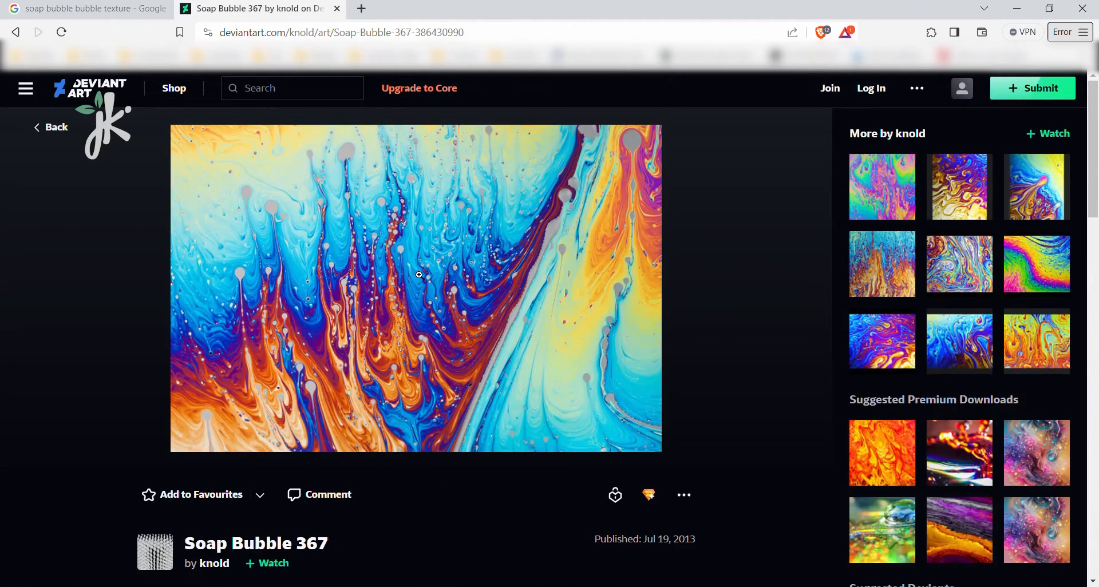
- Load the blue and orange soap bubble image as the reflection bitmap and return to the material's settings
left_click(652, 310)
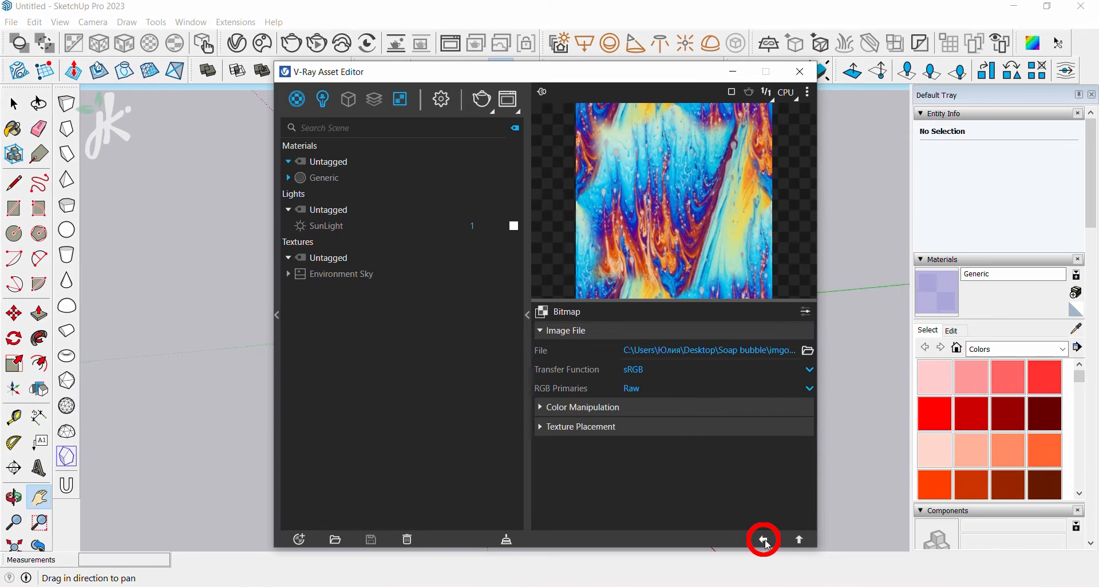
left_click(764, 541)
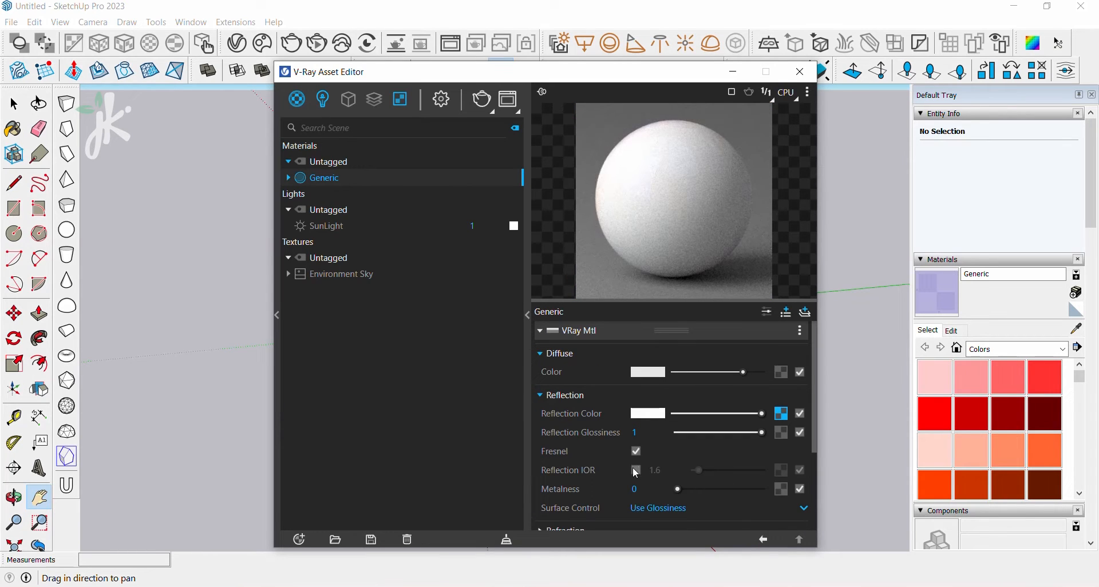
- Enable the Reflection IOR at 5, then set the refraction colour to white and its IOR to 1
left_click(636, 471)
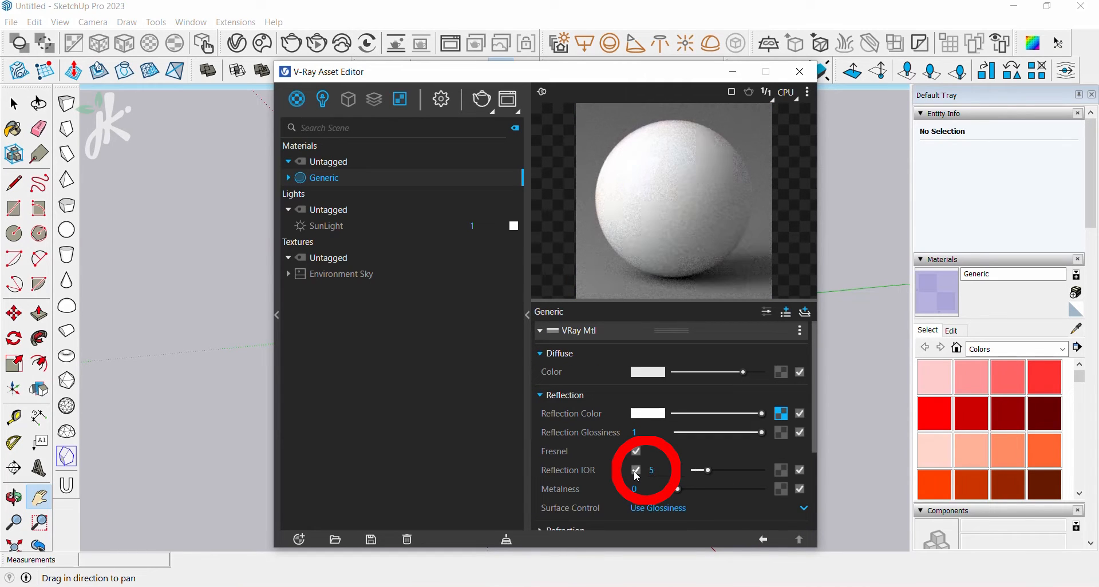
left_click(590, 398)
left_click(579, 414)
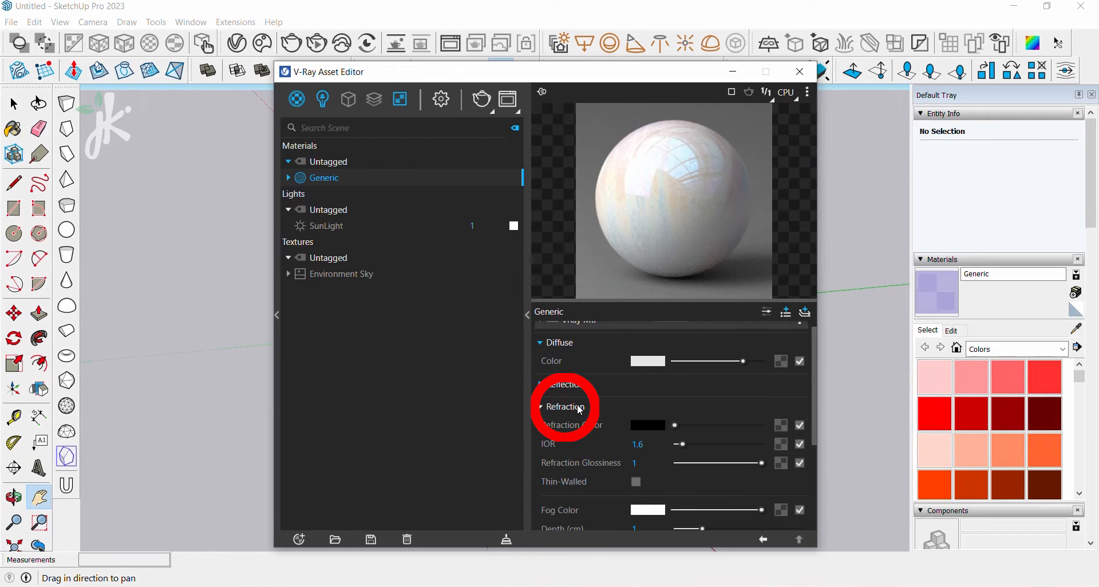
left_click(638, 444)
type("1")
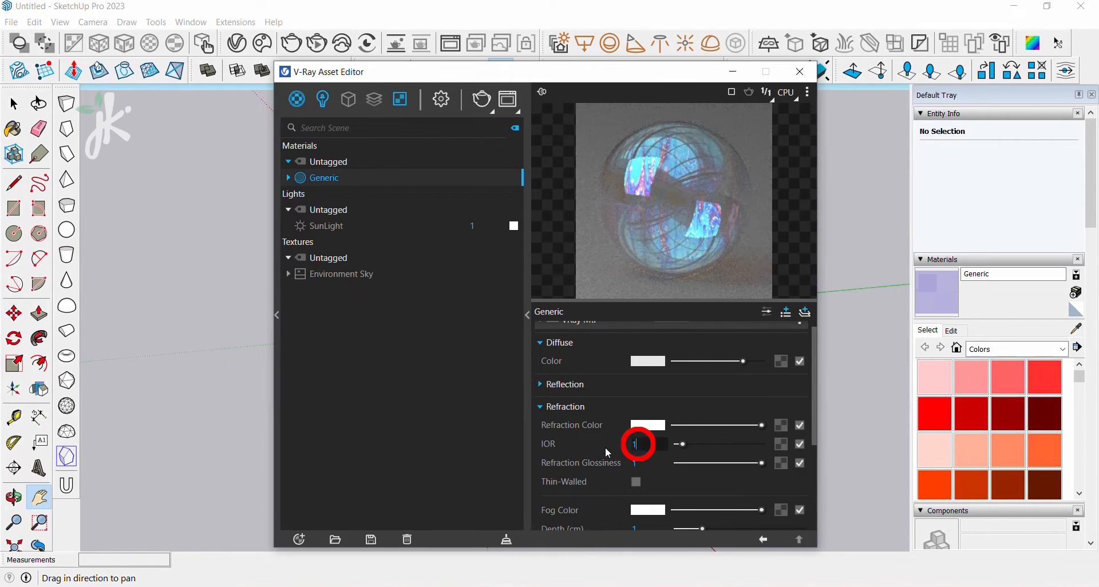
key("Return")
- Add a Falloff texture to the material's refraction colour
left_click(781, 426)
left_click(780, 426)
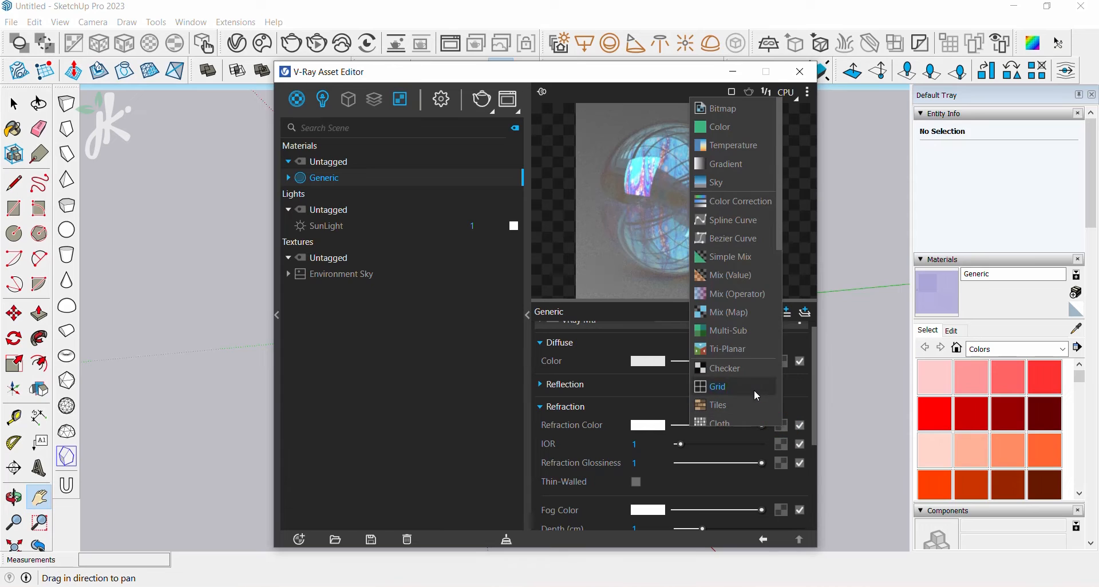
scroll(754, 390, "down", 3)
key("Escape")
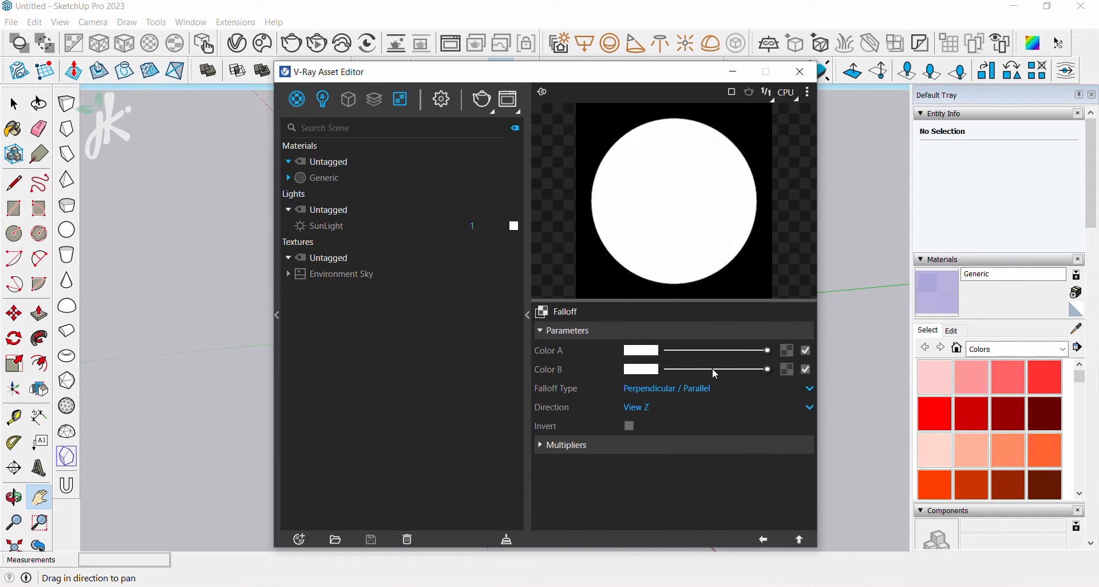
- Set the falloff type to Fresnel with a Fresnel IOR of 1.005
left_click(705, 390)
left_click(673, 447)
left_click(637, 455)
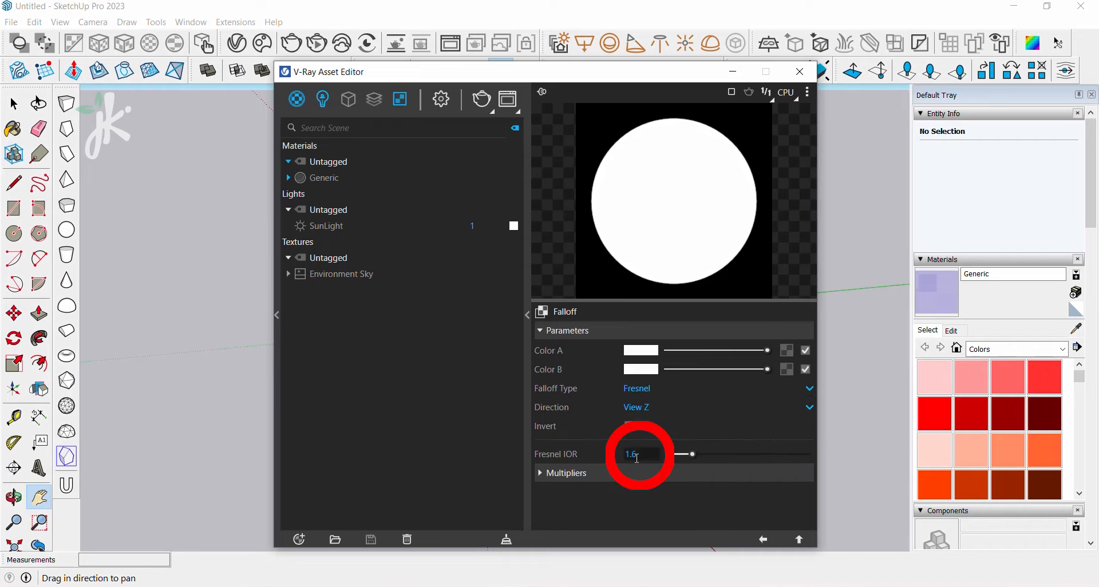
type("1.005")
key("Return")
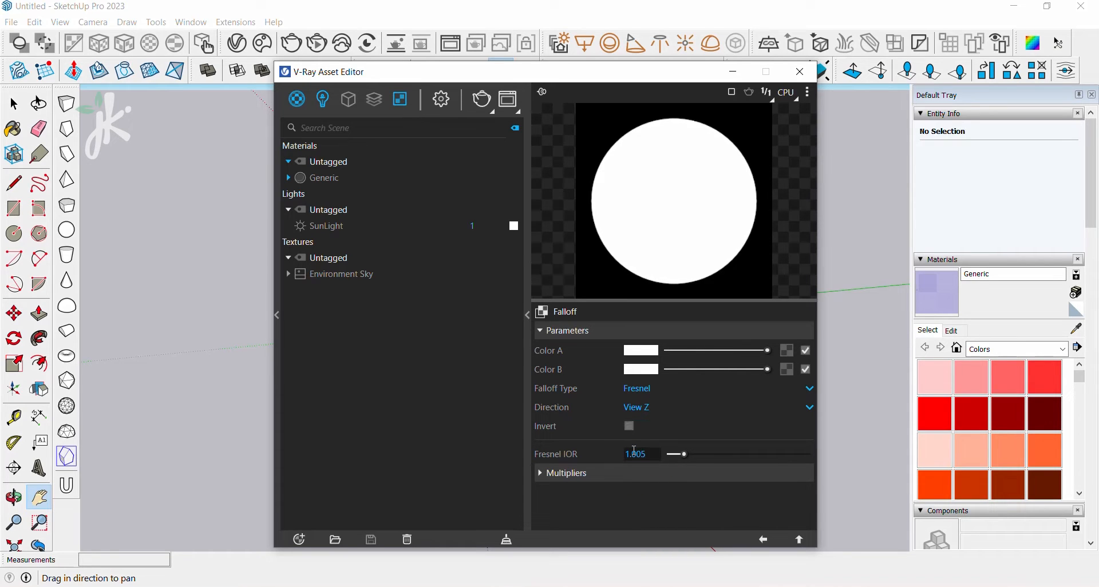
- Set the falloff's Color B to R 0.98 and G 0.98 and return to the material's settings
left_click(645, 369)
left_click(548, 240)
type("0.")
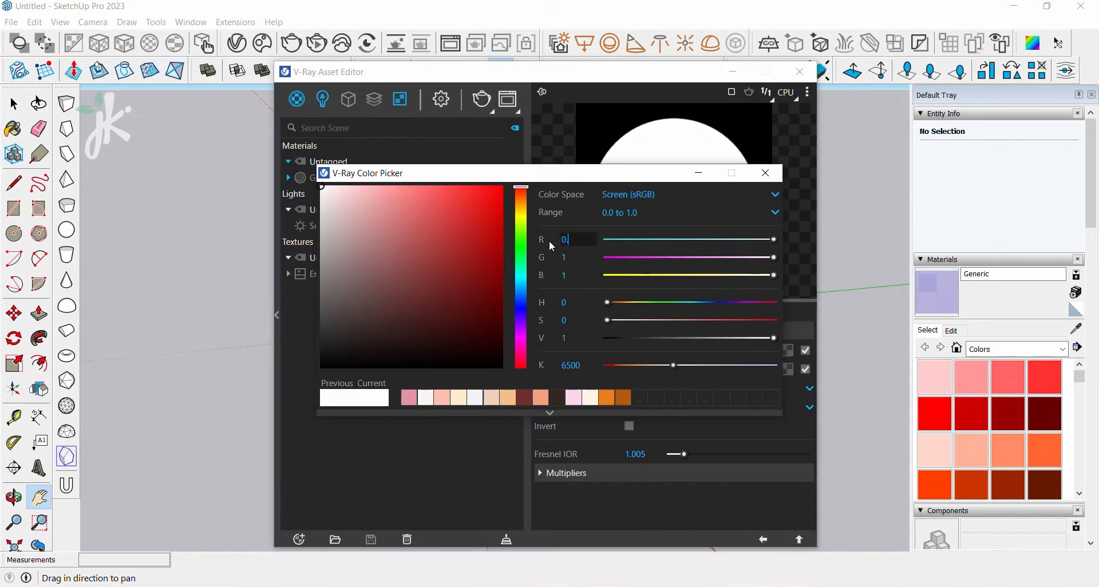
type("98")
key("Return")
left_click(554, 262)
type("0.98")
key("Return")
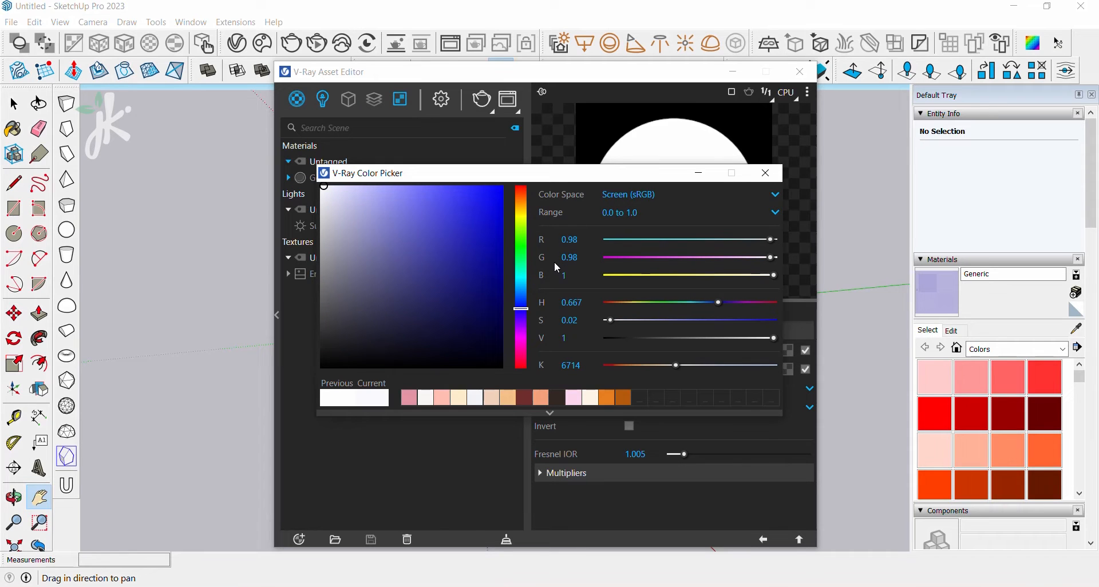
left_click(766, 173)
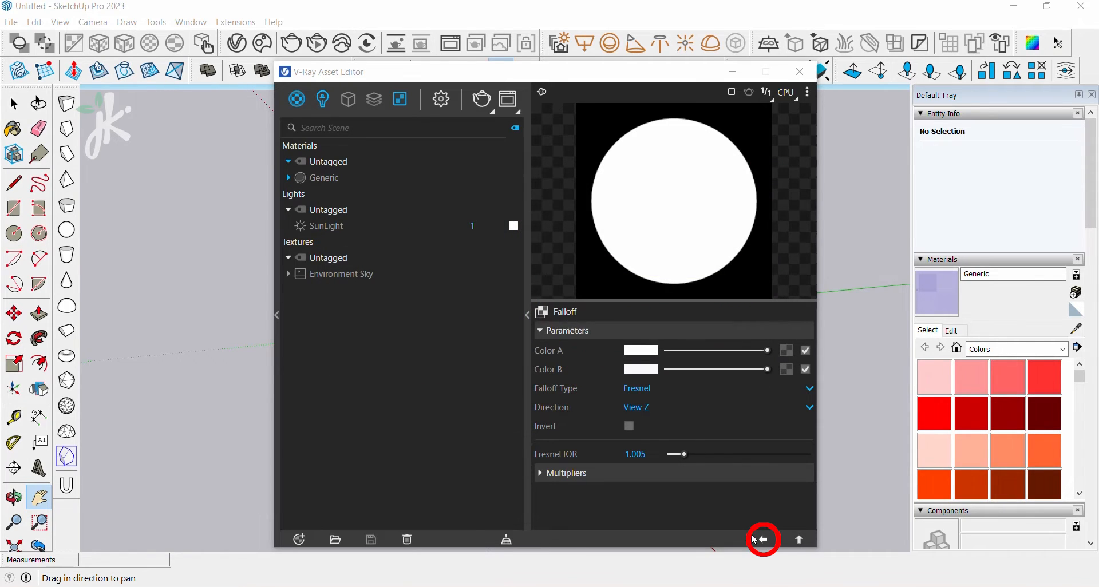
left_click(761, 538)
- Rename the Generic material to Bubble
left_click(336, 181)
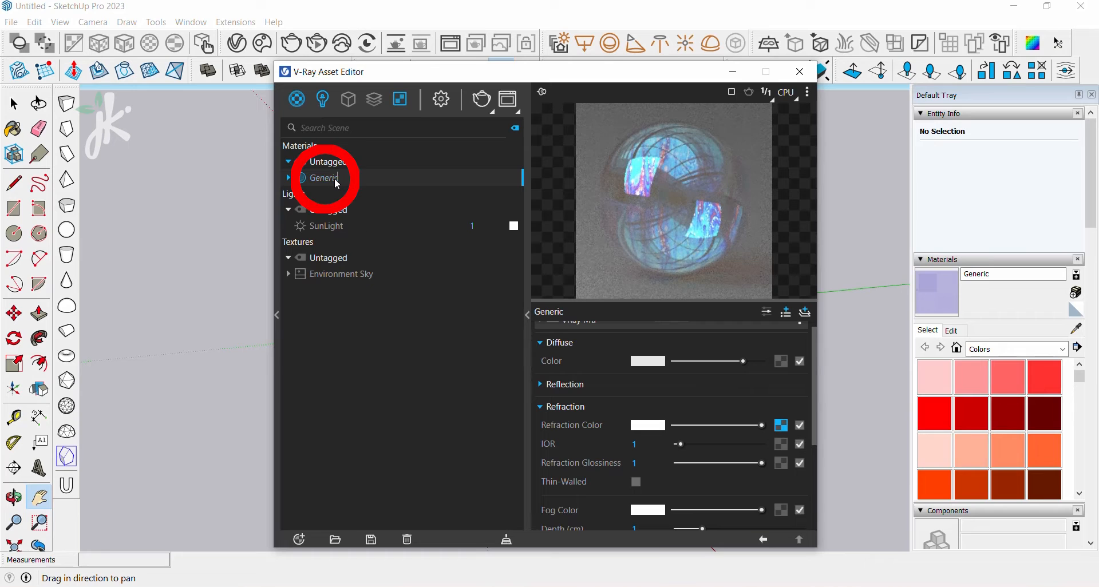
type("Bubble")
key("Return")
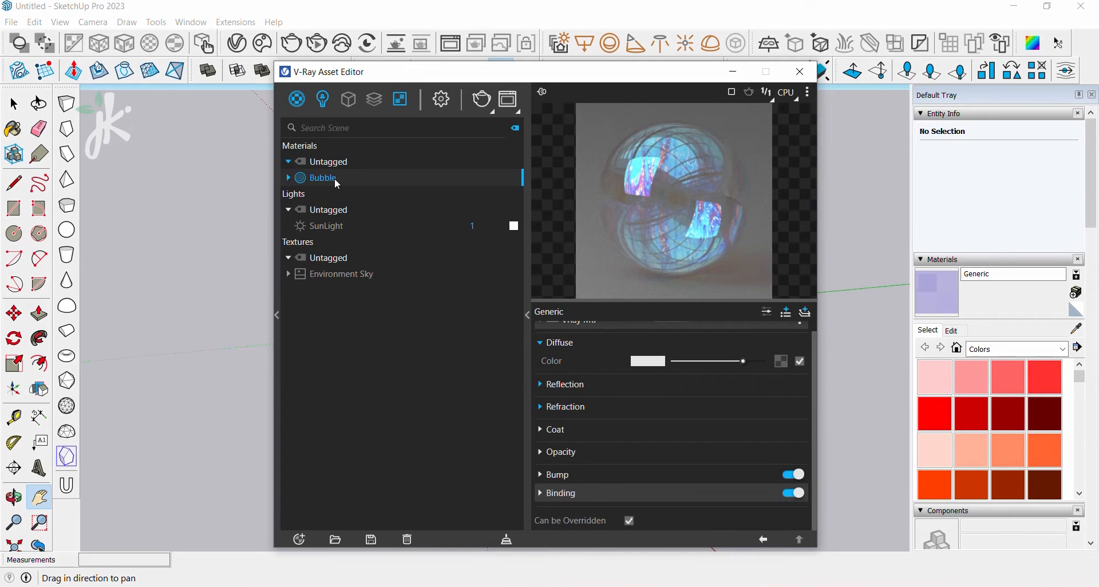
- Set the Bubble material's texture size to 1 m in the SketchUp material editor
left_click(943, 337)
left_click(952, 331)
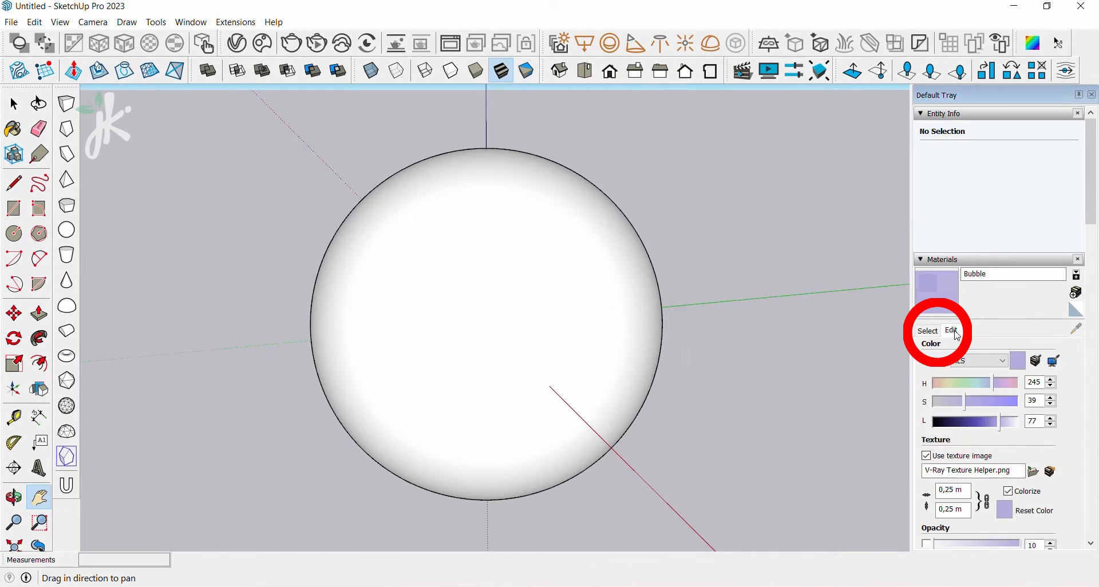
double_click(950, 490)
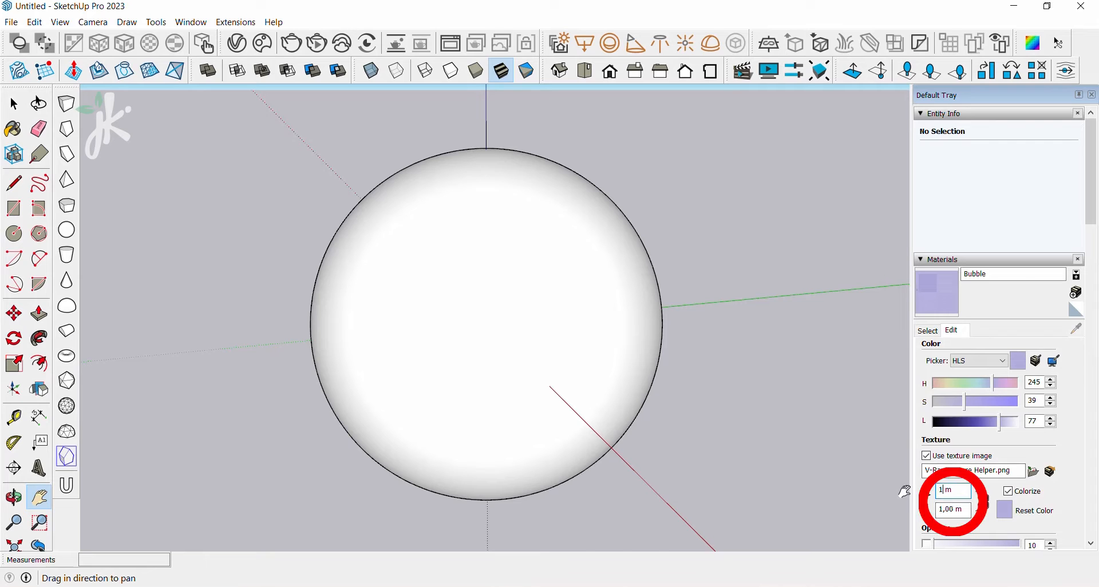
type("1 m")
- Draw a vertical line about 0.64 m long upward from the top of the sphere
left_click(14, 183)
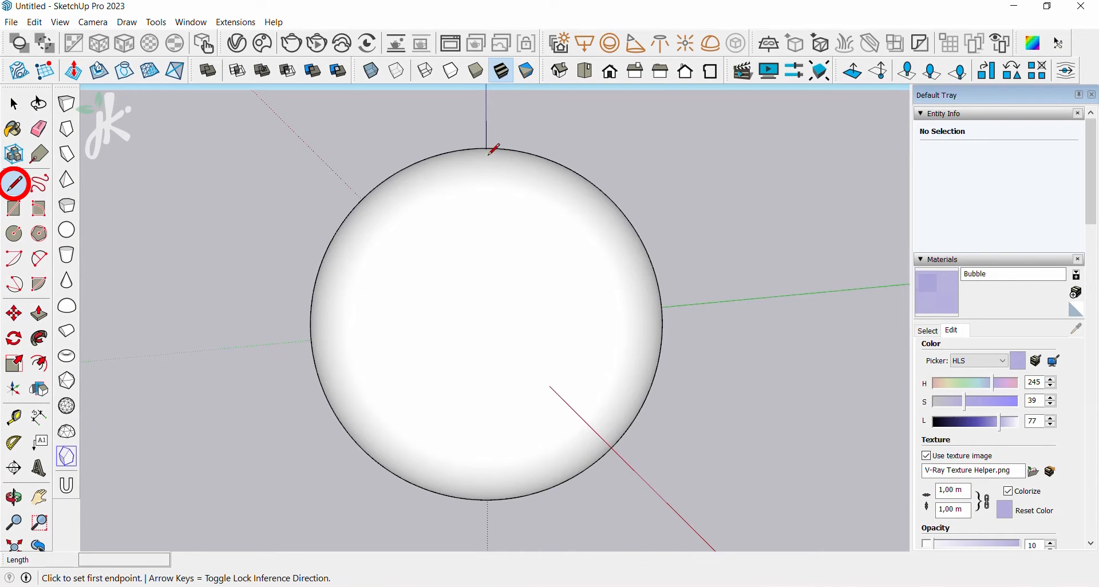
left_click(490, 151)
scroll(490, 152, "down", 5)
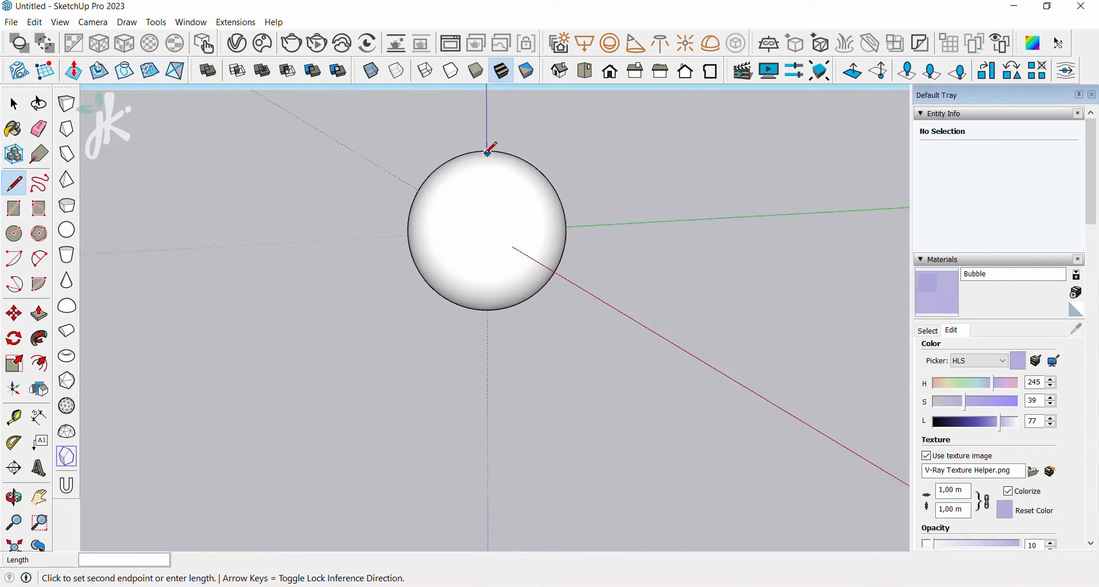
scroll(490, 151, "down", 2)
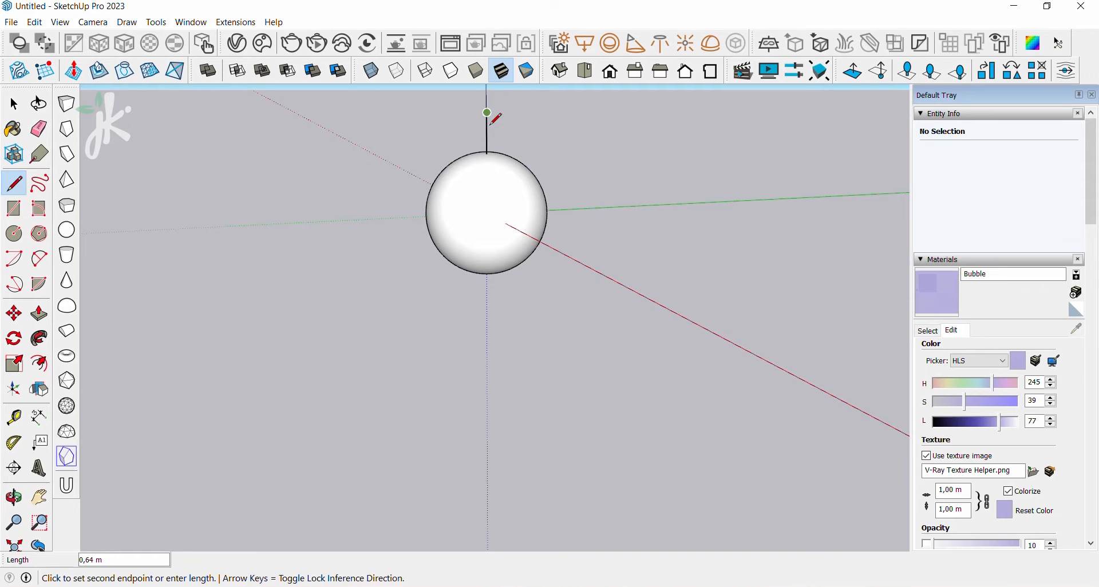
middle_click_drag(493, 115, 719, 112)
- Draw a horizontal circle with a radius of about 2.10 m centred on the vertical line's upper end
key("h")
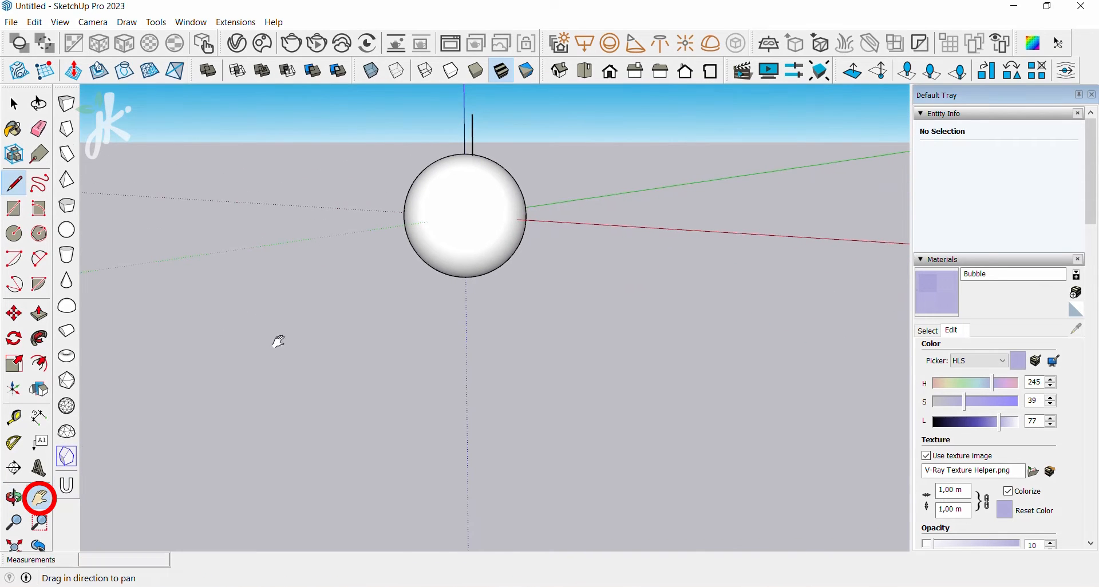
middle_click_drag(480, 216, 351, 172)
middle_click_drag(441, 234, 438, 423)
left_click(14, 233)
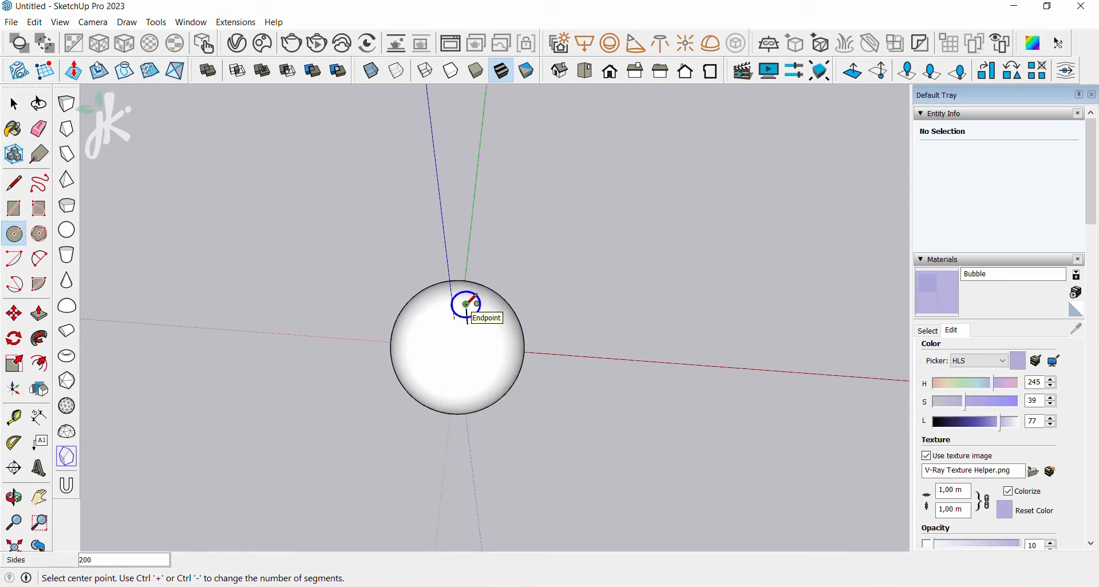
left_click(467, 303)
left_click(623, 260)
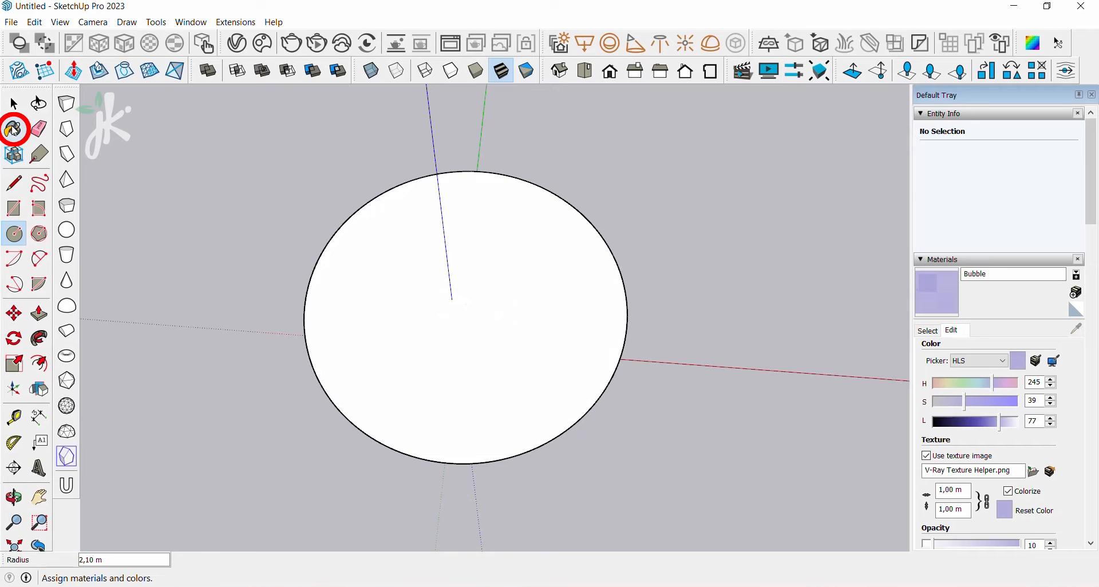
- Paint the circle face with the Bubble material and make its texture projected
left_click(14, 129)
left_click(474, 245)
mouse_move(480, 255)
middle_mouse_down()
mouse_move(456, 238)
mouse_move(514, 293)
middle_mouse_up()
scroll(514, 294, "up", 2)
left_click(14, 104)
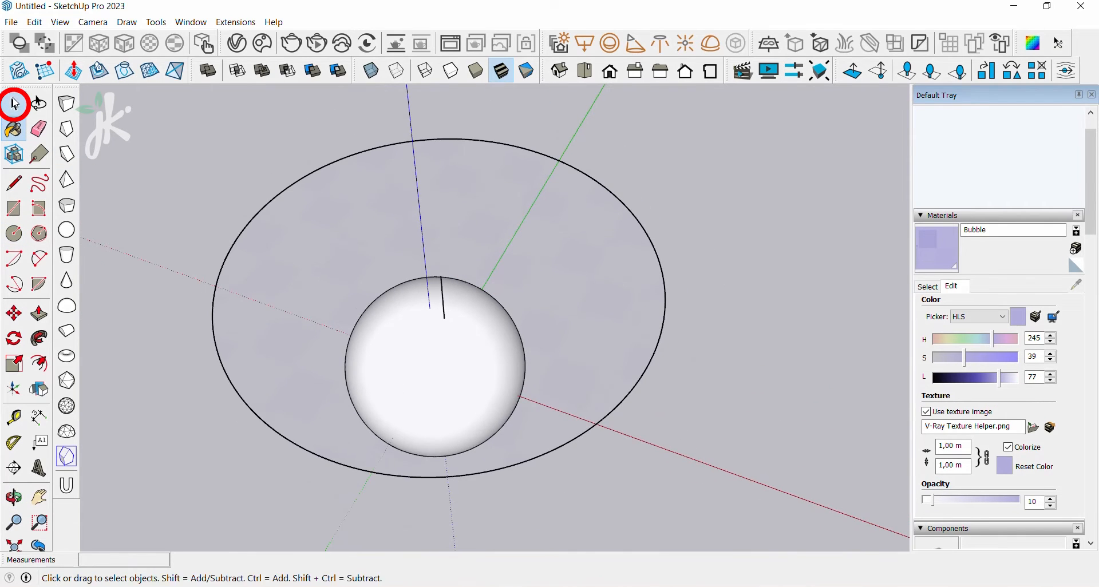
right_click(539, 233)
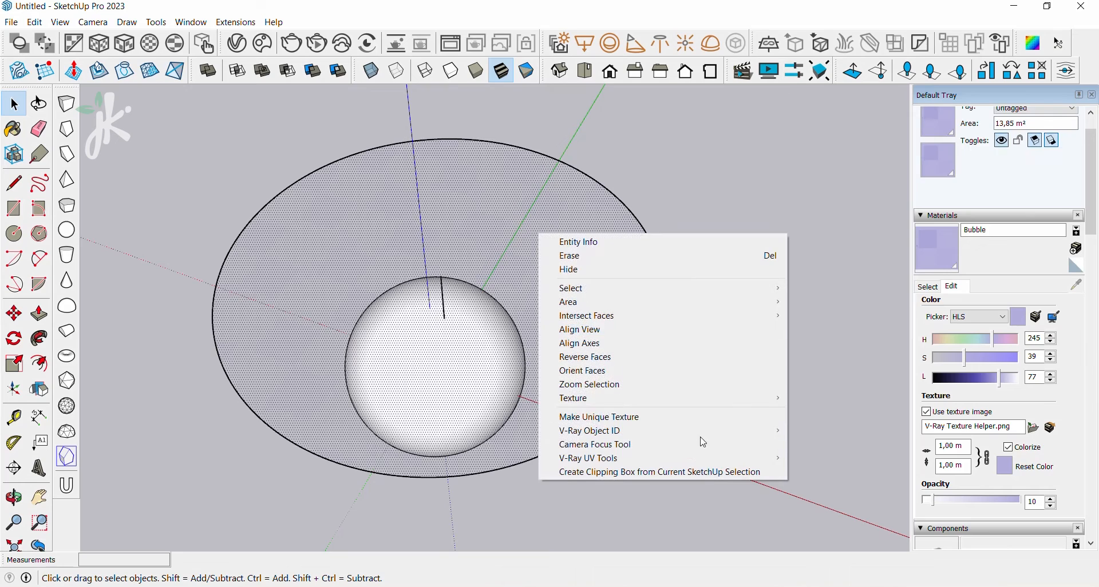
mouse_move(753, 408)
left_click(852, 434)
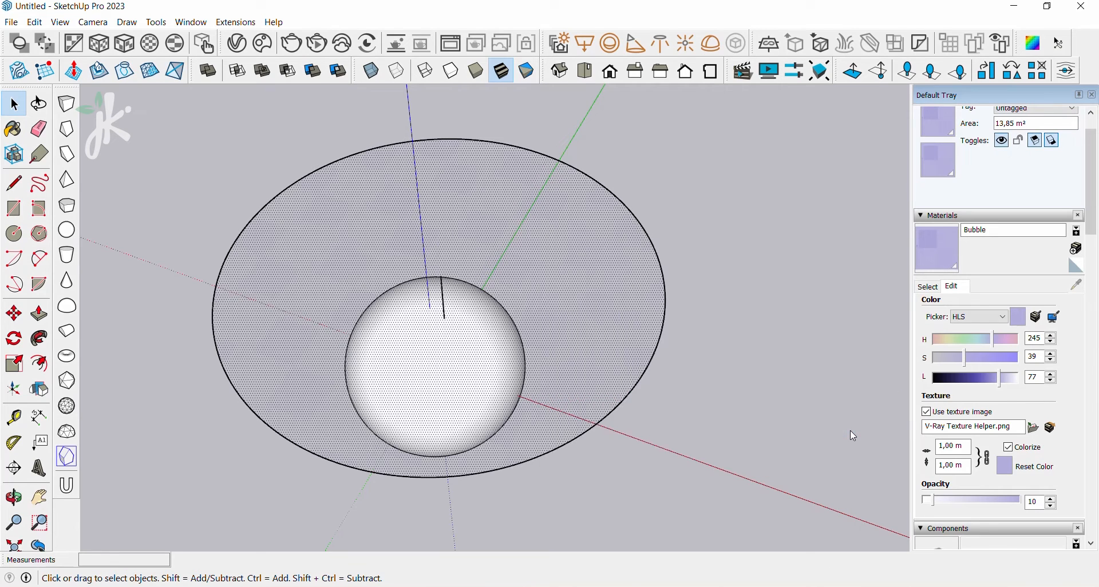
- Sample the Bubble material from the circle face and paint it onto the sphere
left_click(928, 287)
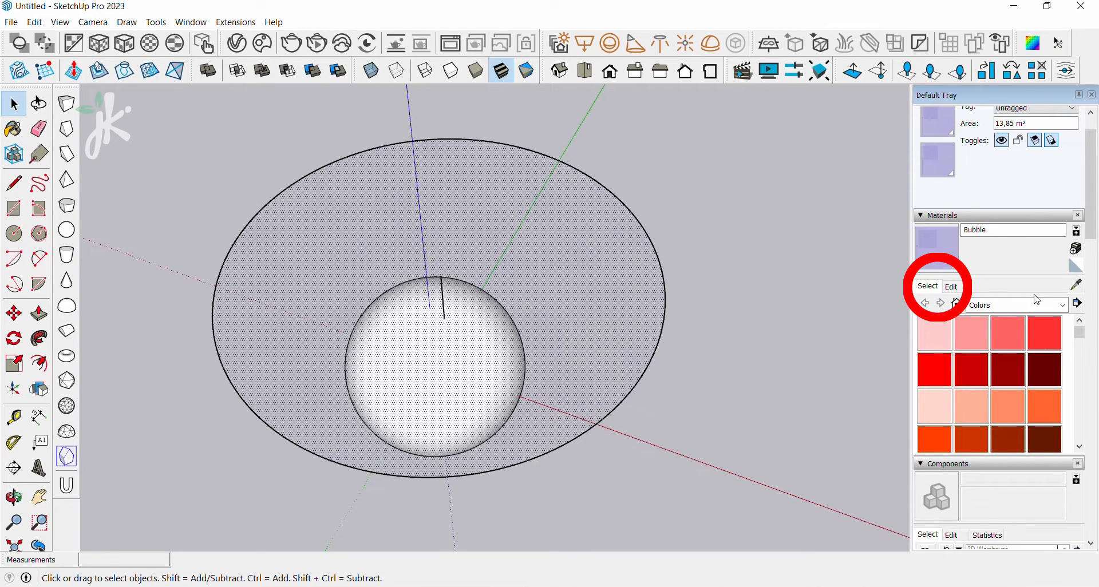
left_click(1076, 284)
left_click(491, 265)
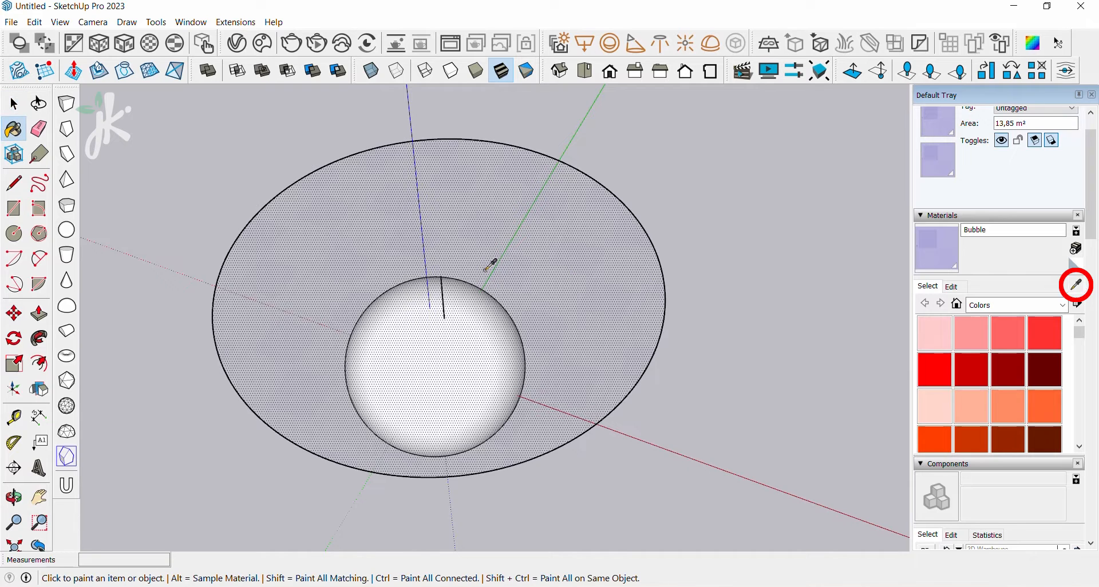
mouse_move(564, 348)
middle_mouse_down()
mouse_move(490, 290)
mouse_move(381, 170)
mouse_move(495, 336)
mouse_move(258, 270)
middle_mouse_up()
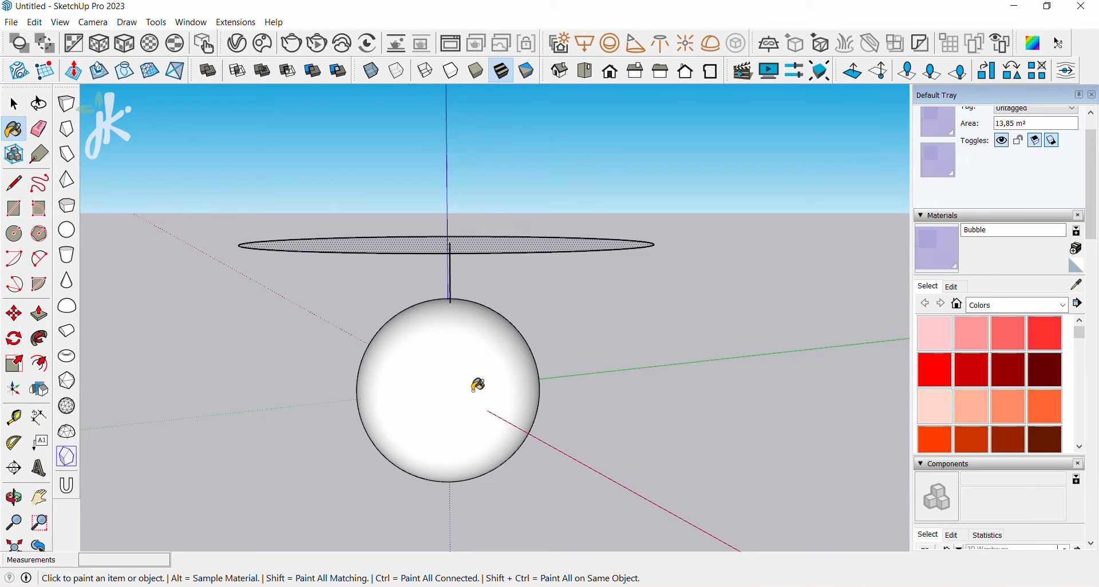
left_click(478, 386)
- Delete the circle and the vertical line above the sphere
left_click(14, 104)
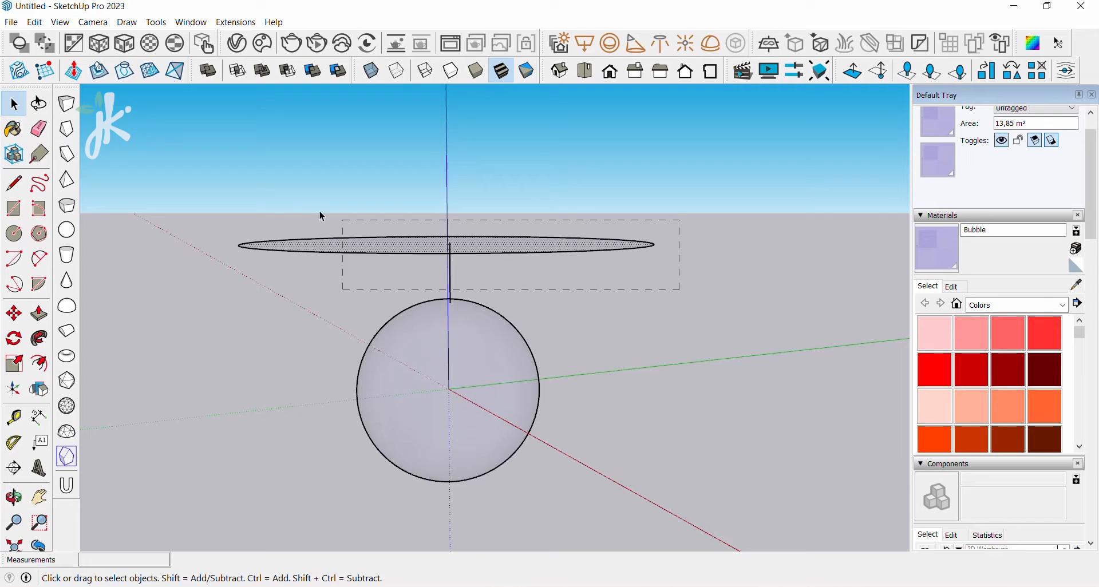
left_click_drag(195, 182, 193, 181)
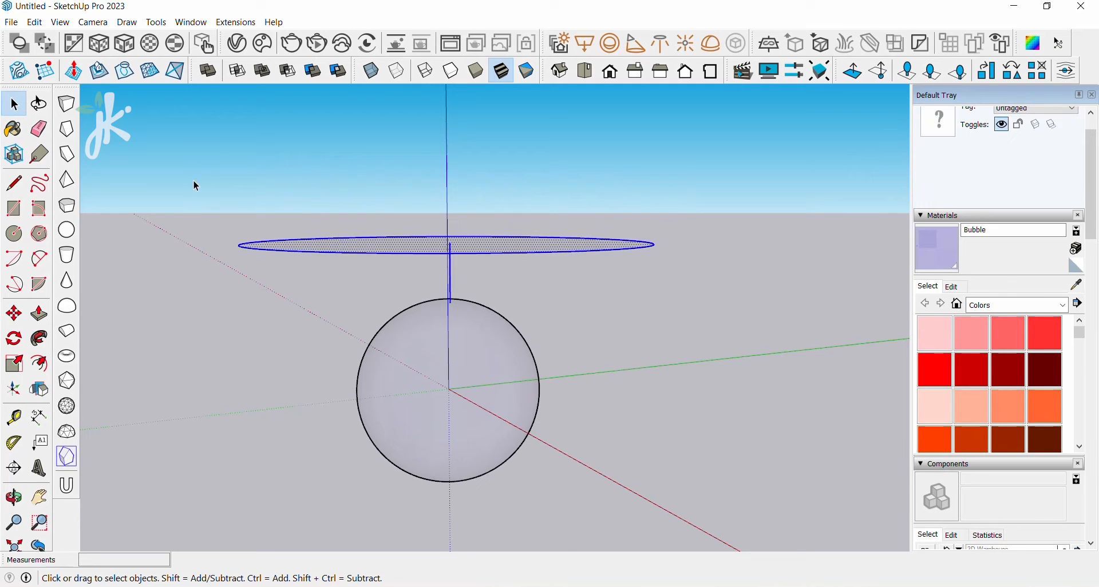
key("Delete")
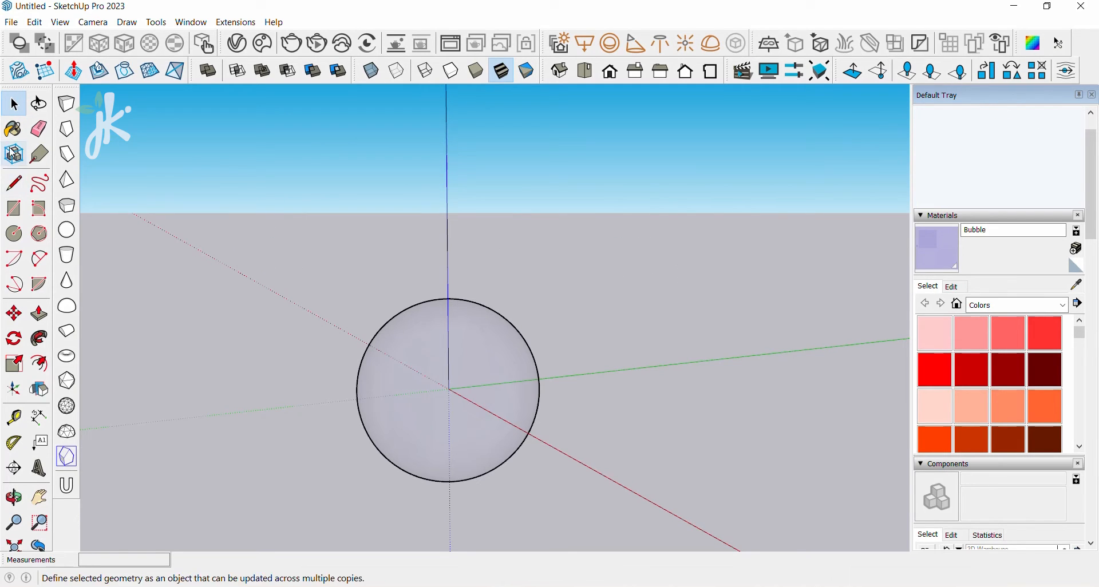
- Draw a short vertical line about 0.15 m long through the top of the sphere
left_click(13, 183)
scroll(446, 306, "up", 2)
scroll(446, 307, "up", 2)
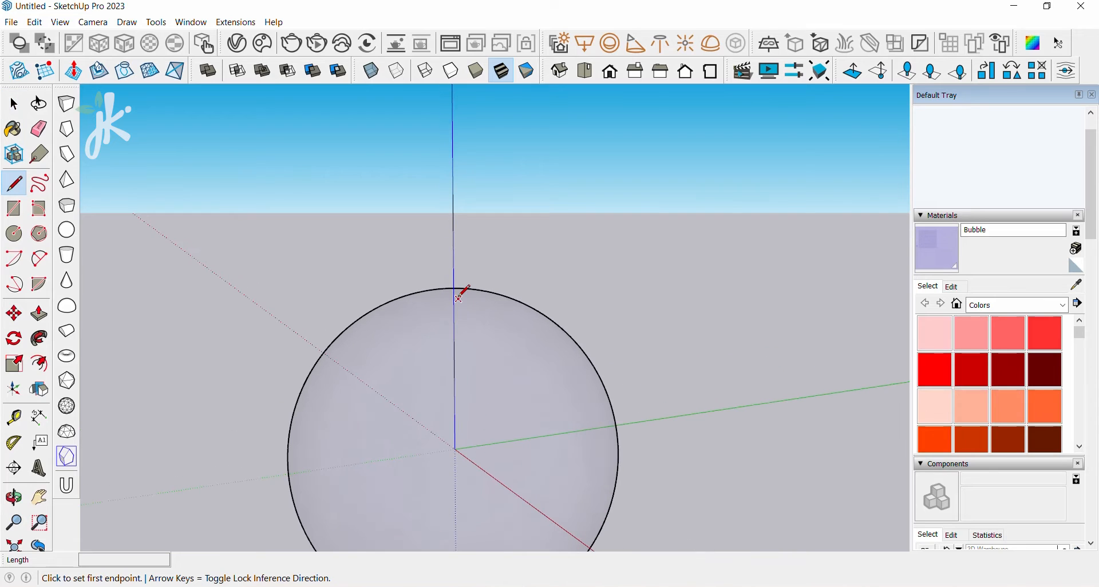
left_click(457, 300)
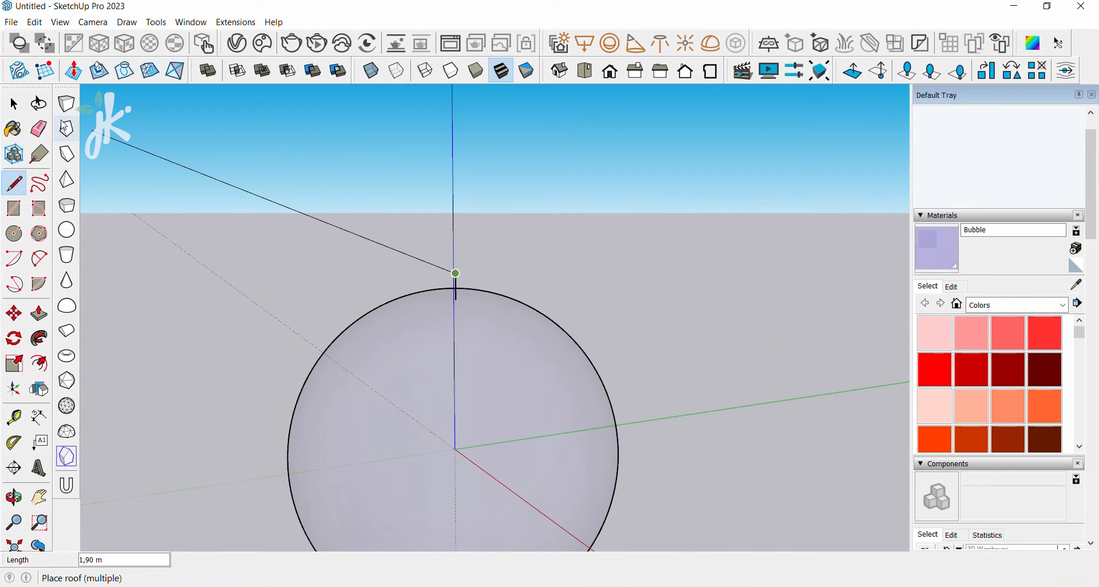
left_click(14, 103)
- Group the sphere together with the short line at its top
scroll(298, 208, "down", 2)
scroll(391, 230, "down", 1)
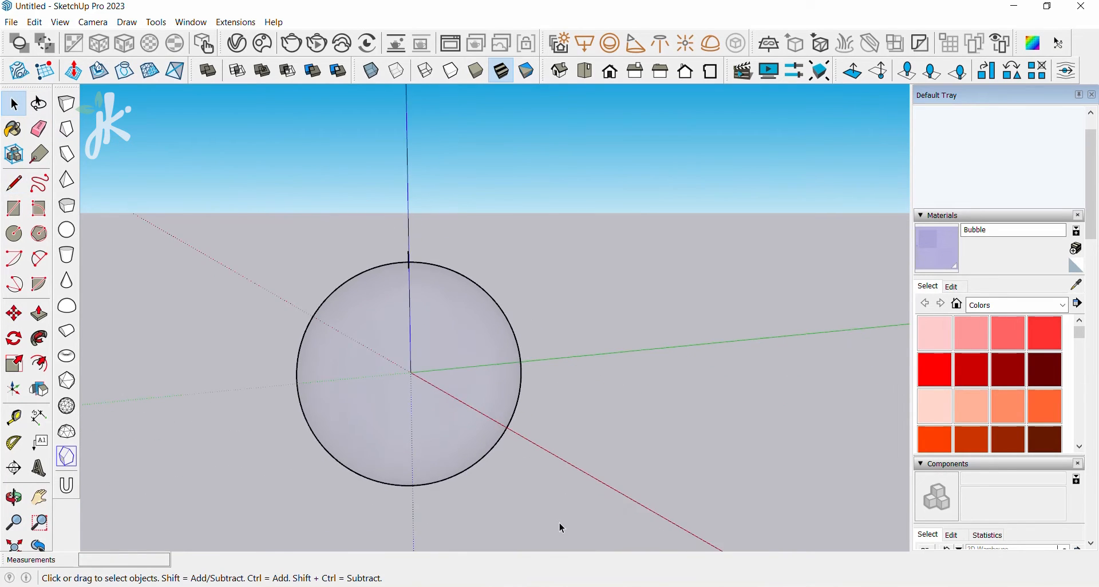
left_click_drag(227, 200, 228, 200)
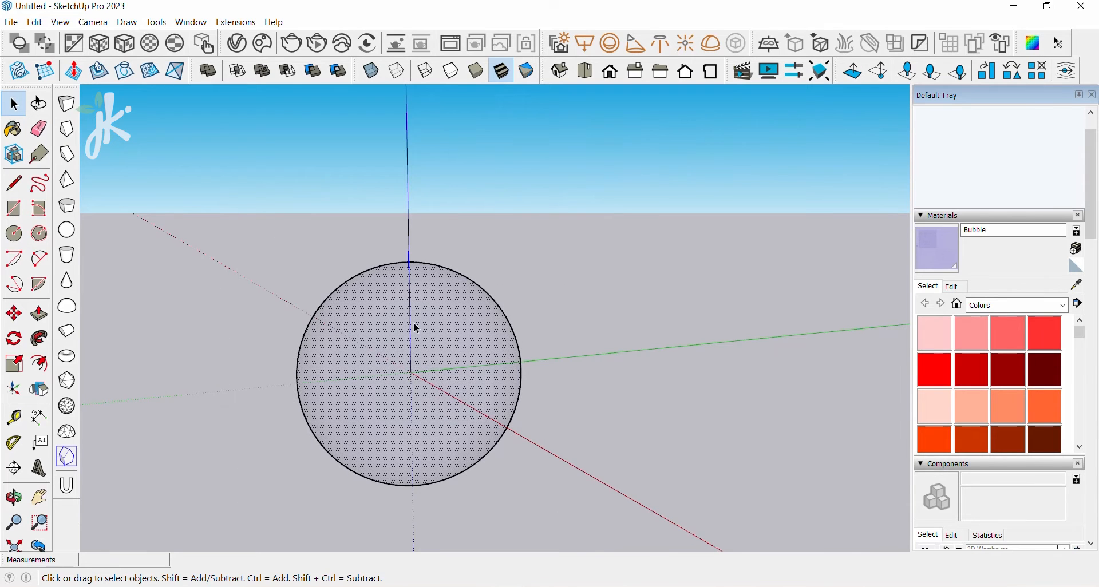
right_click(413, 324)
left_click(472, 433)
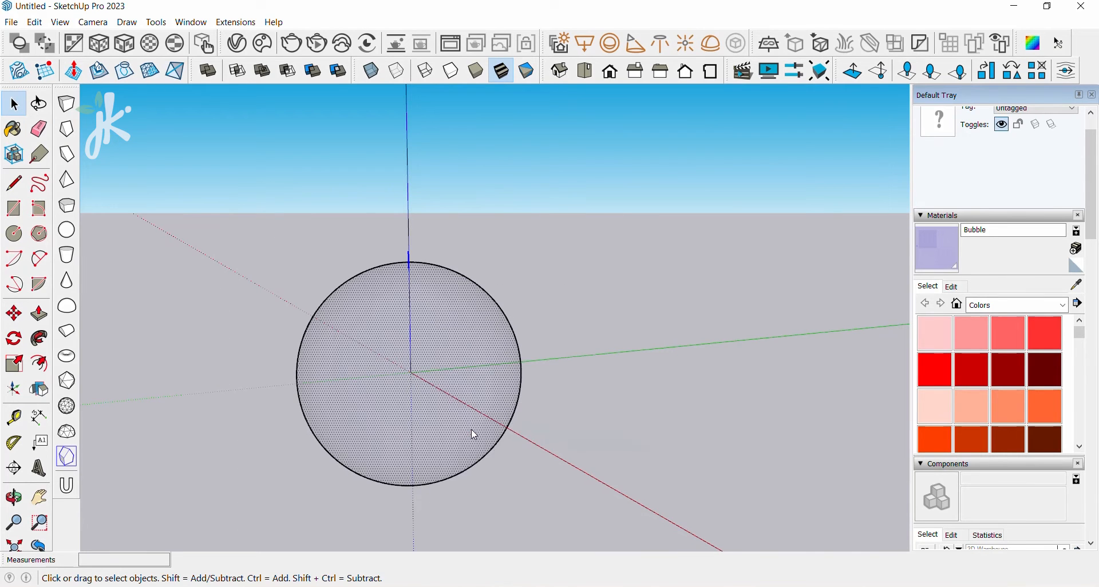
- Delete the short vertical line at the sphere's top inside the group and leave the group
double_click(431, 311)
left_click(410, 253)
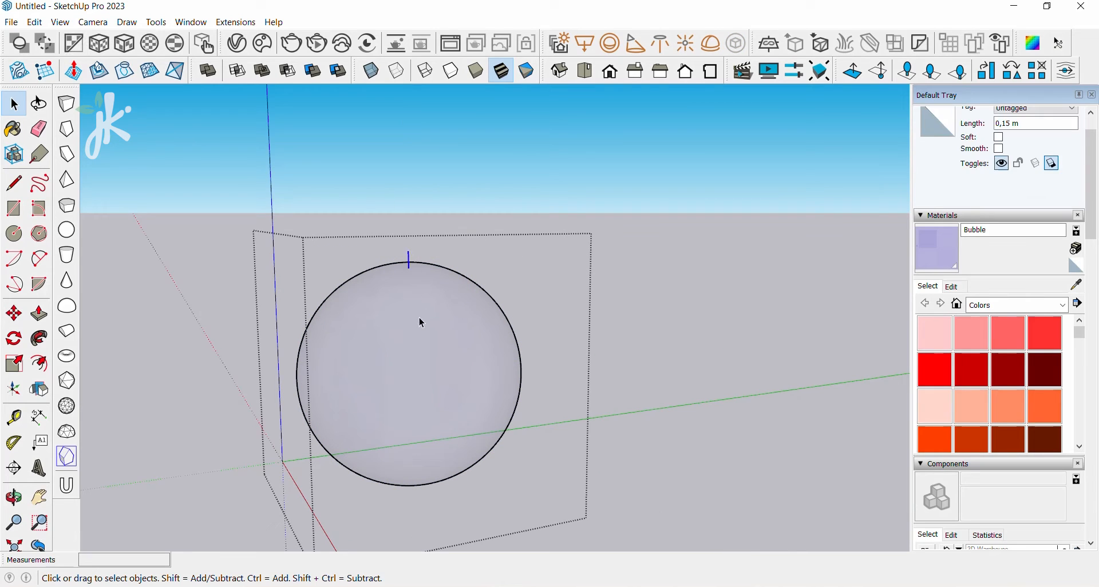
key("Delete")
left_click(394, 169)
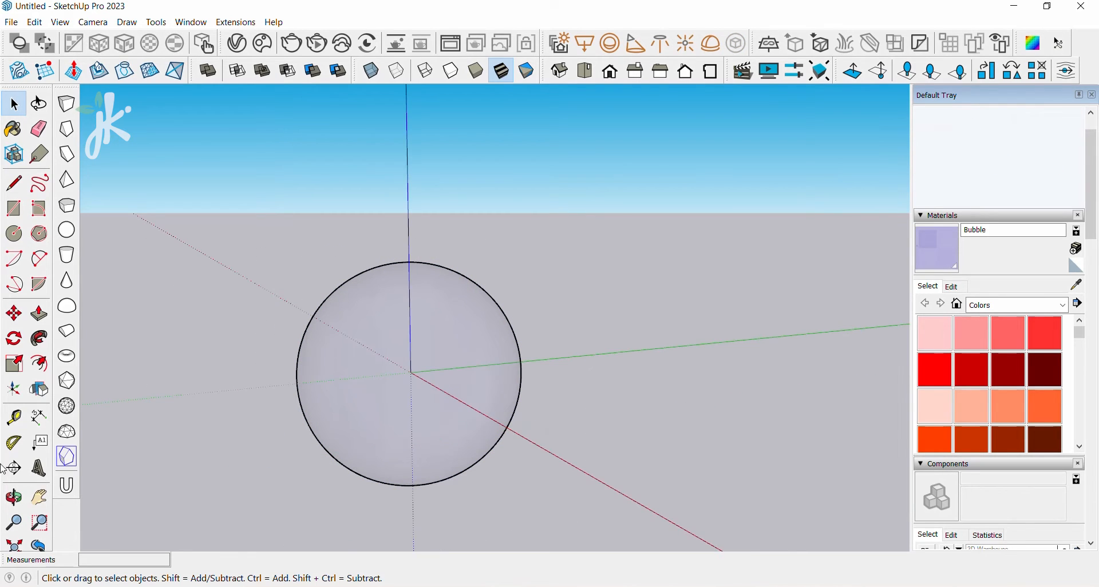
- Copy the sphere group 3 m along the green axis
left_click(39, 497)
middle_click_drag(349, 384, 540, 446)
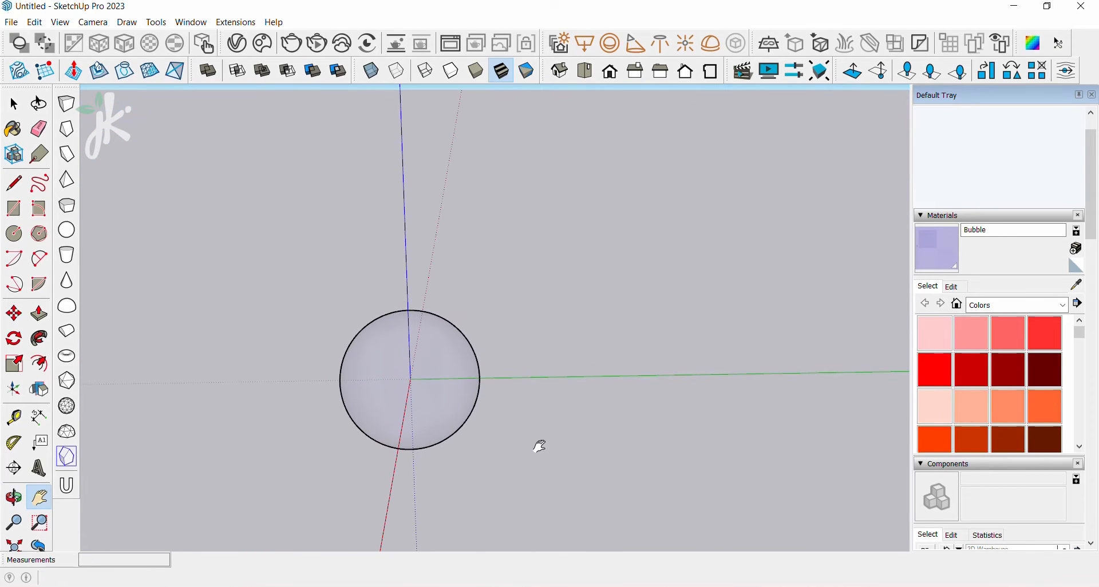
left_click_drag(537, 446, 517, 429)
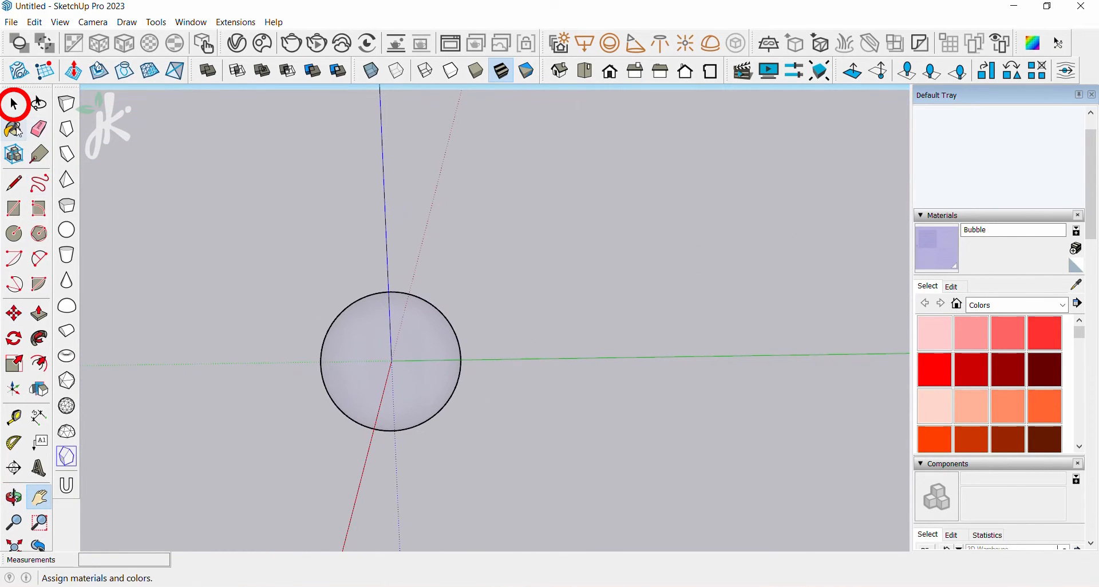
left_click(14, 104)
left_click(388, 338)
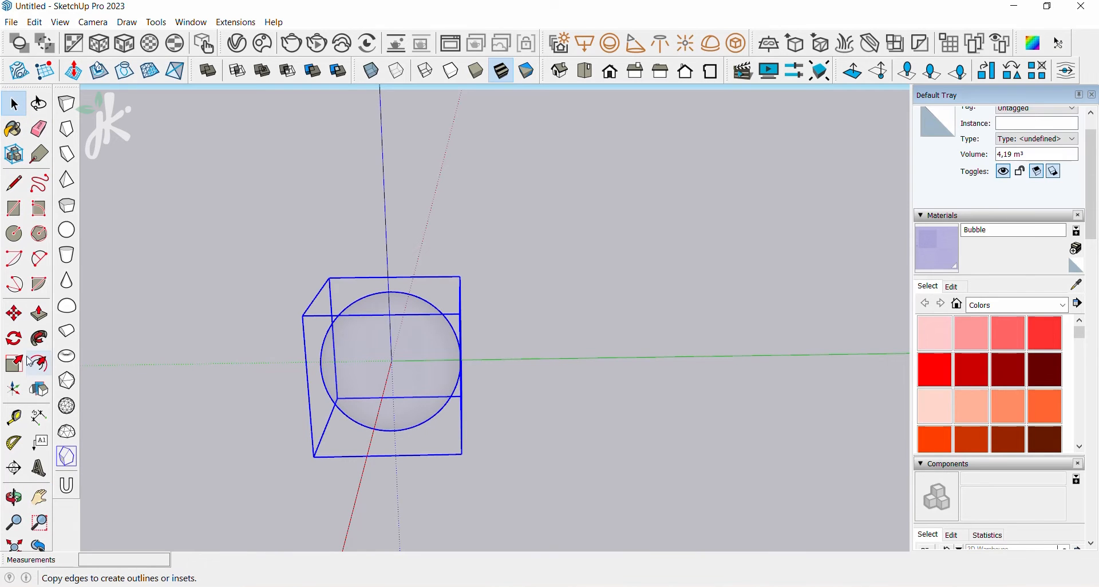
left_click(14, 314)
key("ctrl")
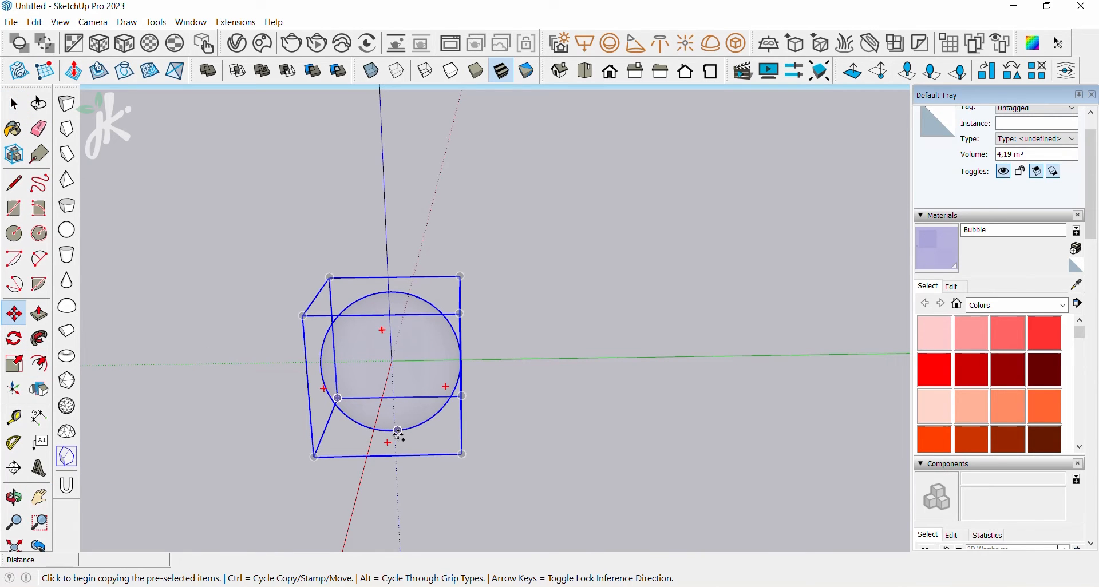
left_click(401, 433)
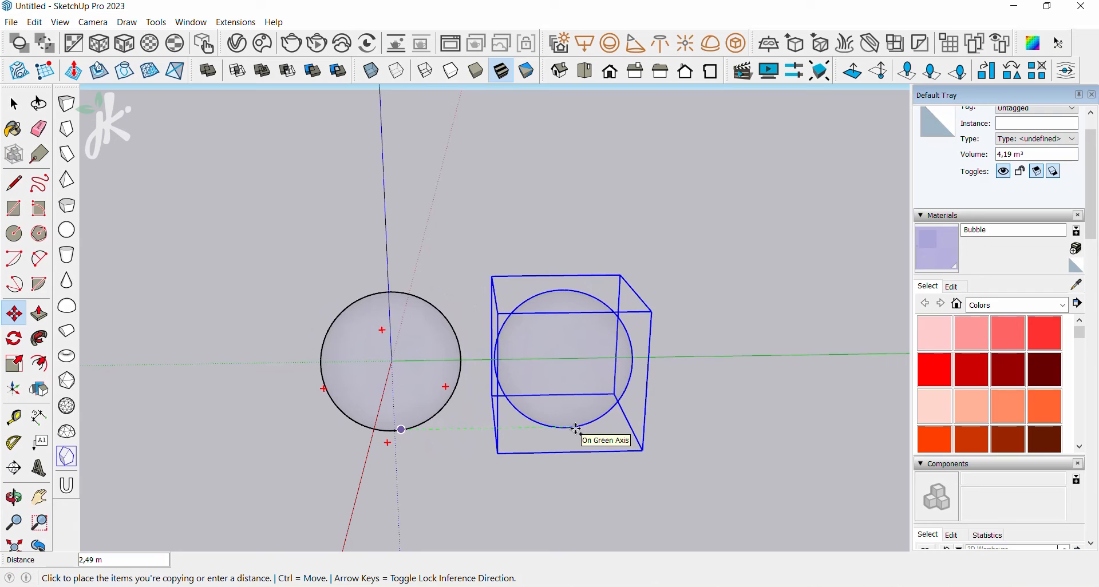
key("Return")
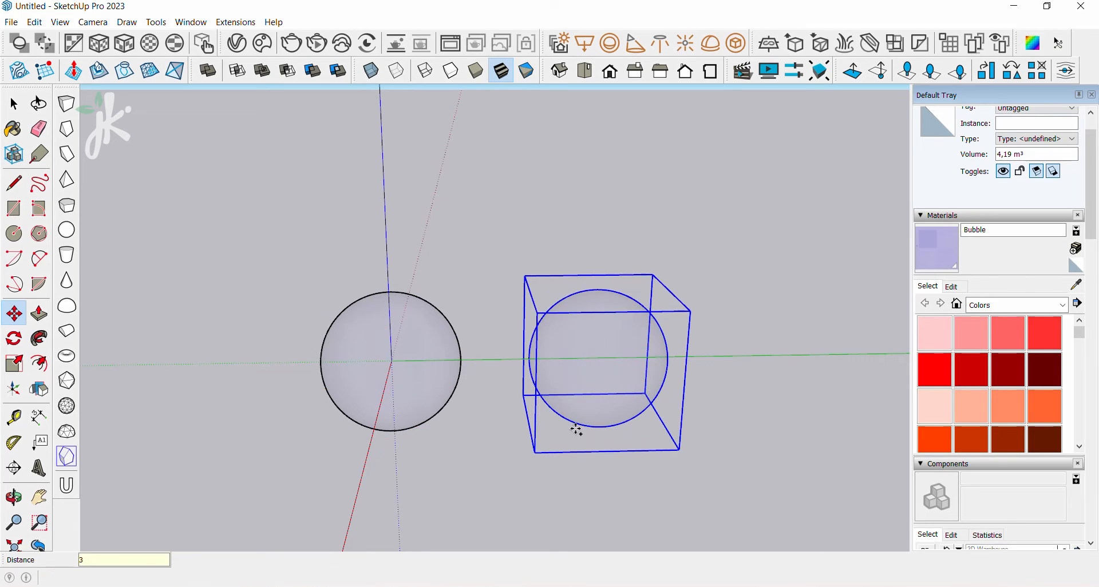
- Repeat the sphere copy 10 times along the green axis
type("*")
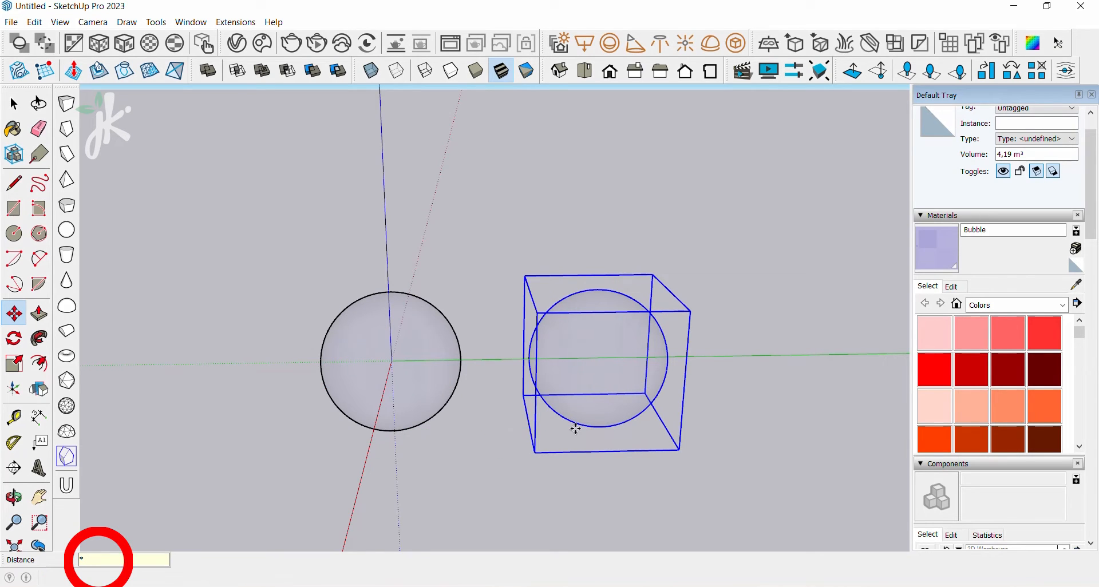
type("10")
key("Return")
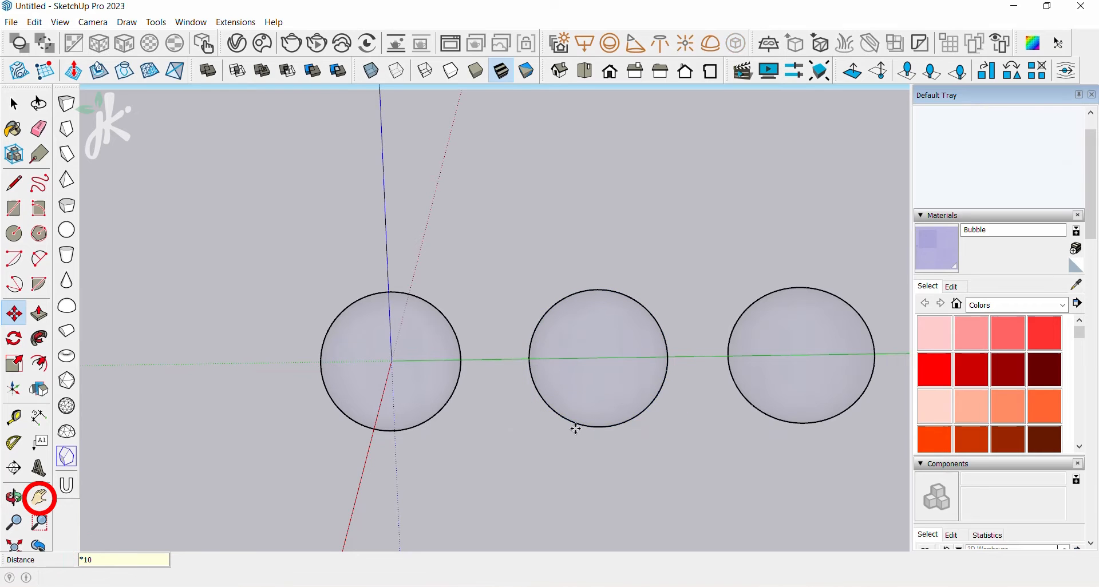
- Randomize all the spheres with a maximum rotation of 360 degrees, a position variation of 3 and a scale variation factor of 1
middle_click_drag(468, 460, 505, 401)
middle_click_drag(563, 399, 517, 425)
left_click(13, 104)
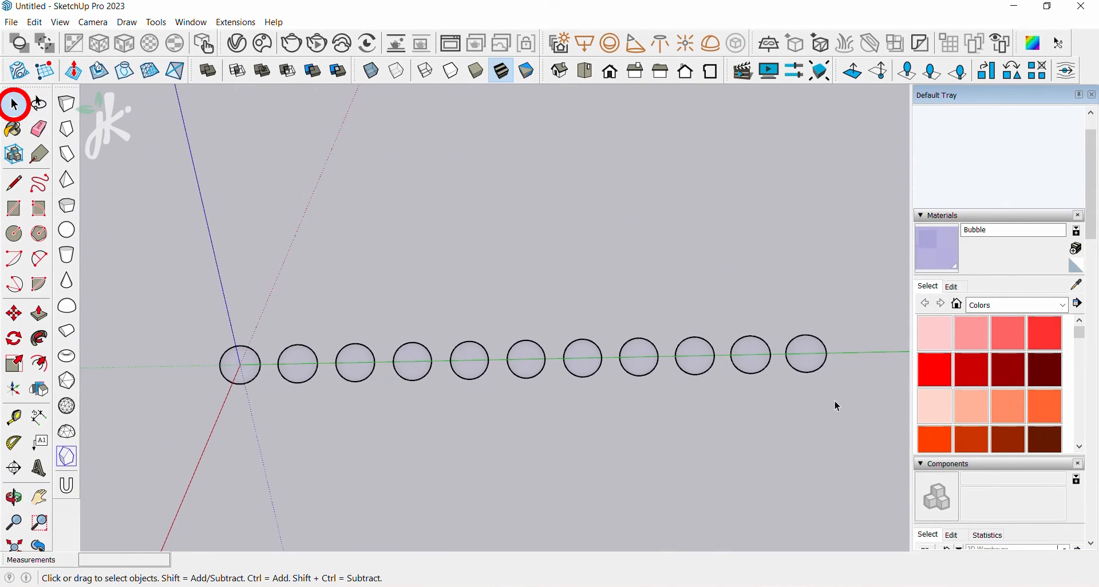
left_click_drag(353, 364, 197, 287)
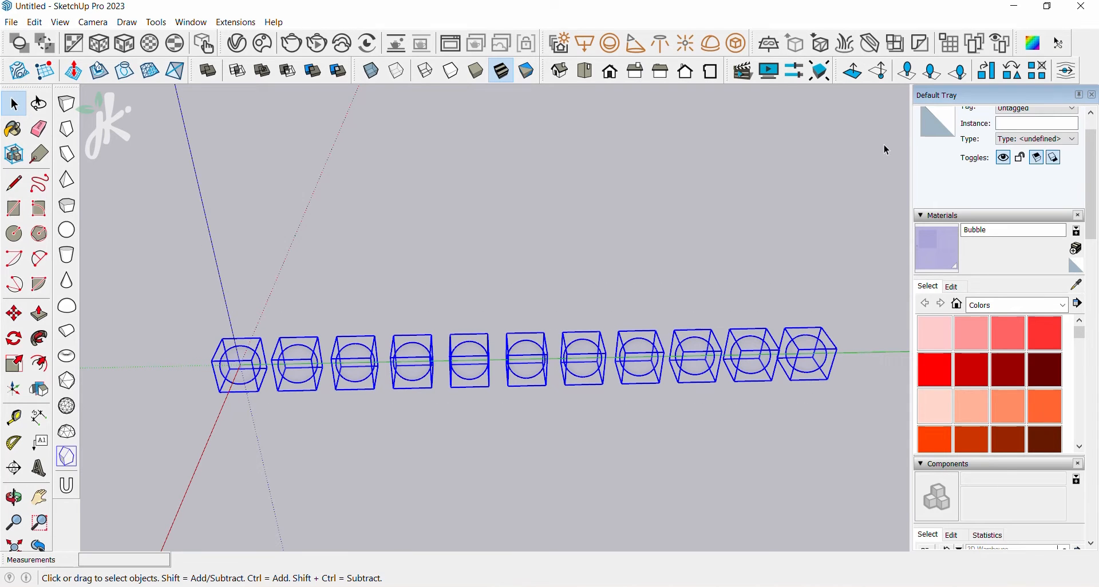
left_click(992, 79)
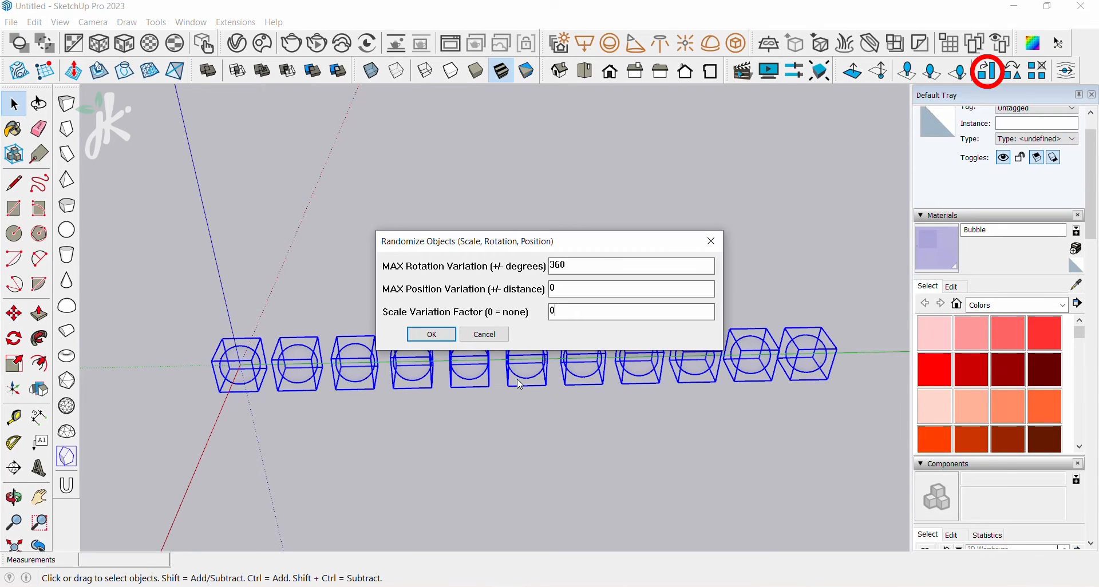
mouse_move(569, 291)
left_mouse_down()
mouse_move(535, 293)
mouse_move(521, 313)
left_mouse_up()
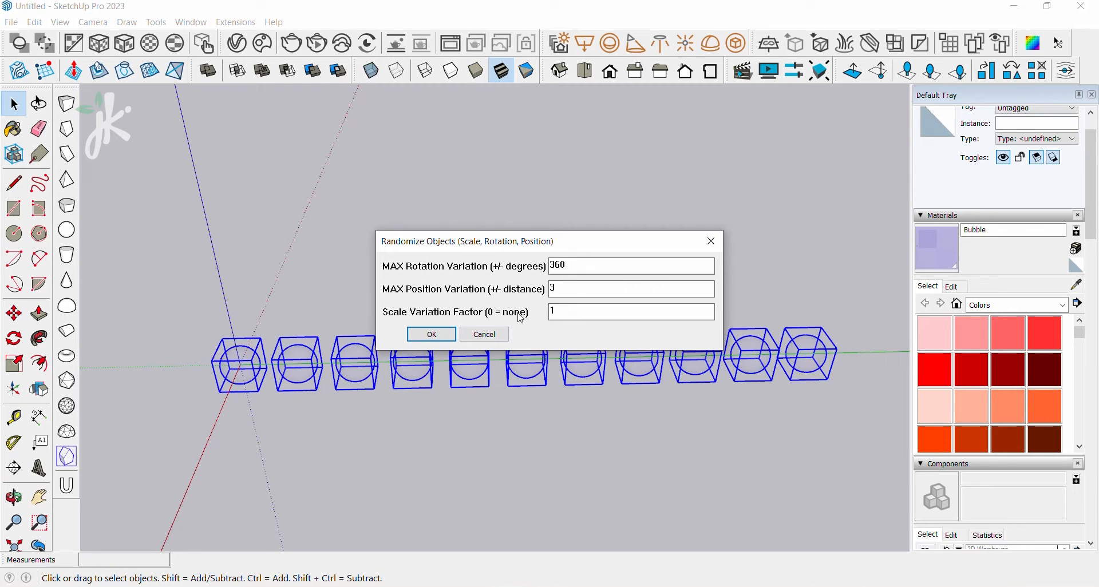
left_click(432, 334)
- Move the four spheres at the far end of the row together
left_click_drag(659, 296, 660, 297)
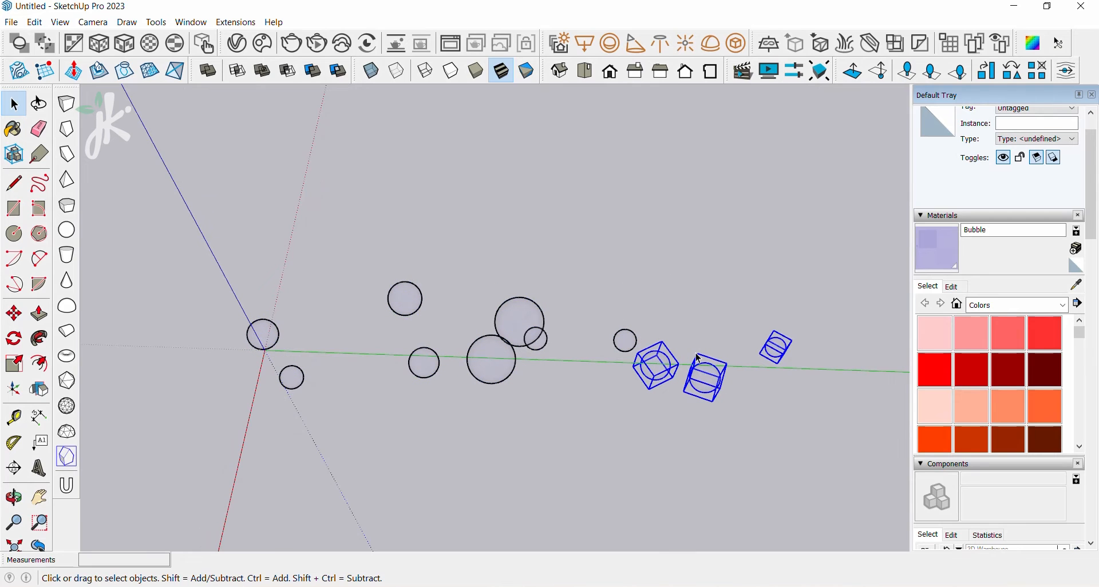
left_click(14, 314)
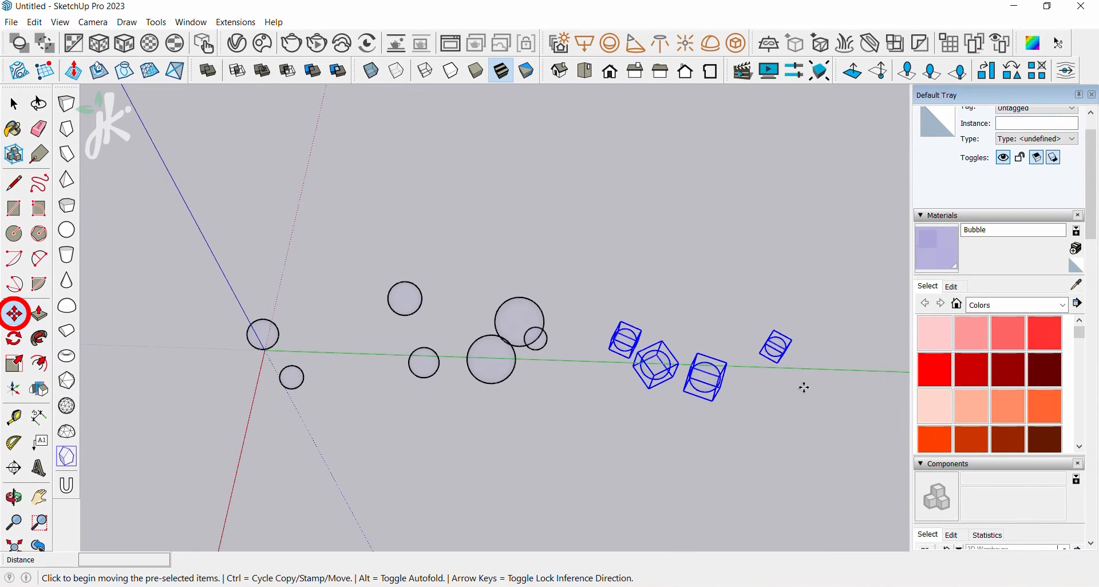
left_click(834, 377)
- Reposition individual spheres above and below the green axis to spread the bubbles out
middle_click_drag(565, 432, 265, 343)
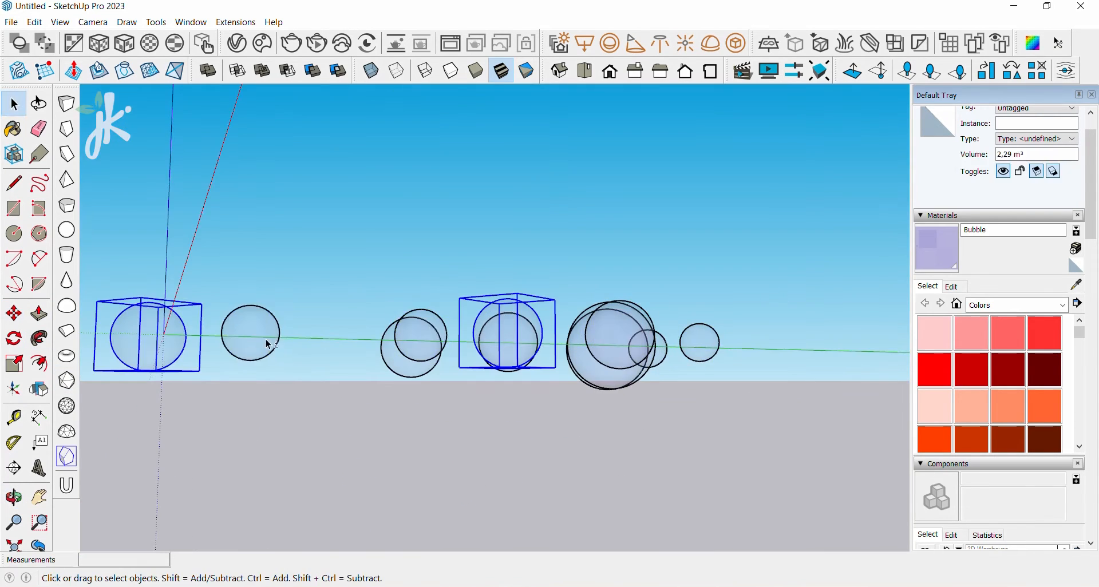
left_click(193, 247)
left_click(280, 299)
left_click(280, 389)
left_click(151, 252)
left_click(14, 314)
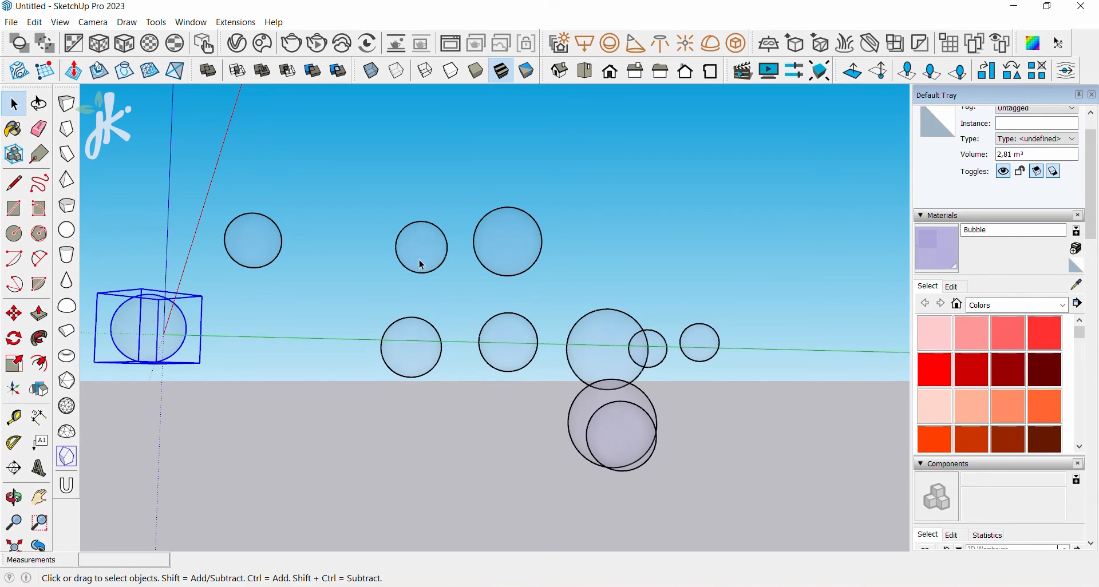
left_click(420, 257)
left_click(14, 313)
left_click(411, 348)
left_click(13, 313)
left_click(409, 313)
left_click(355, 246)
- Place a V-Ray dome light at the origin
middle_click_drag(356, 246, 326, 376)
left_click(260, 331)
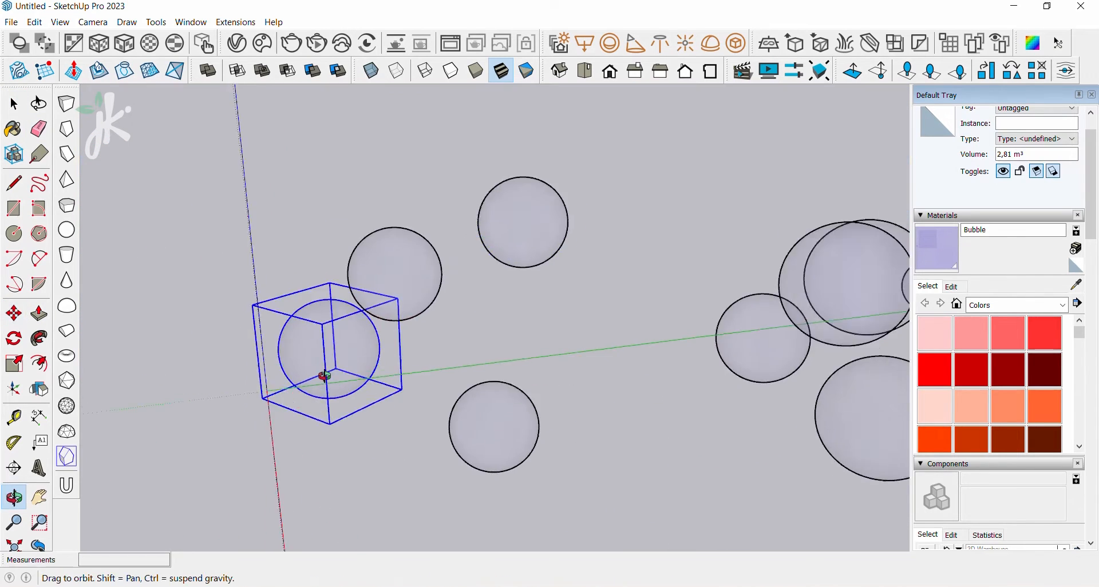
scroll(258, 366, "up", 2)
left_click(715, 51)
left_click(297, 384)
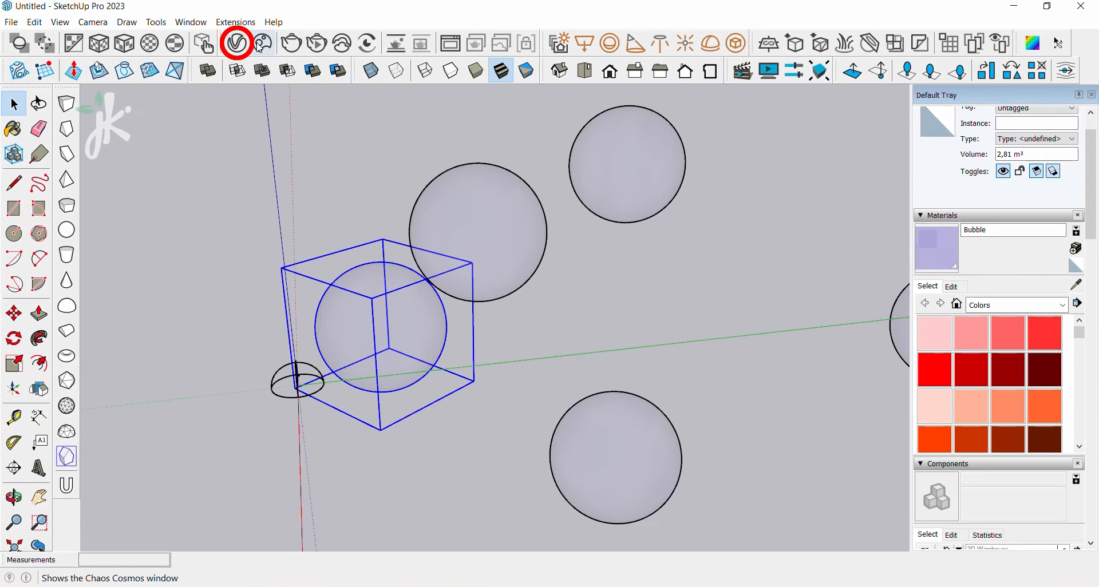
- Load the HDR environment image as the dome light's bitmap texture and set its intensity to 15
left_click(237, 42)
left_click(332, 225)
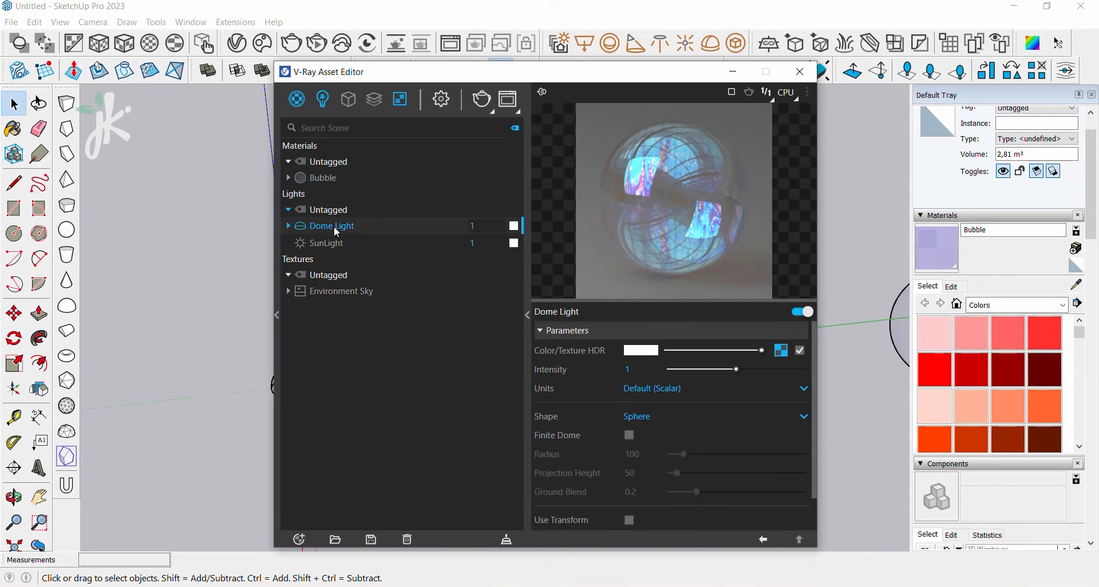
left_click(780, 351)
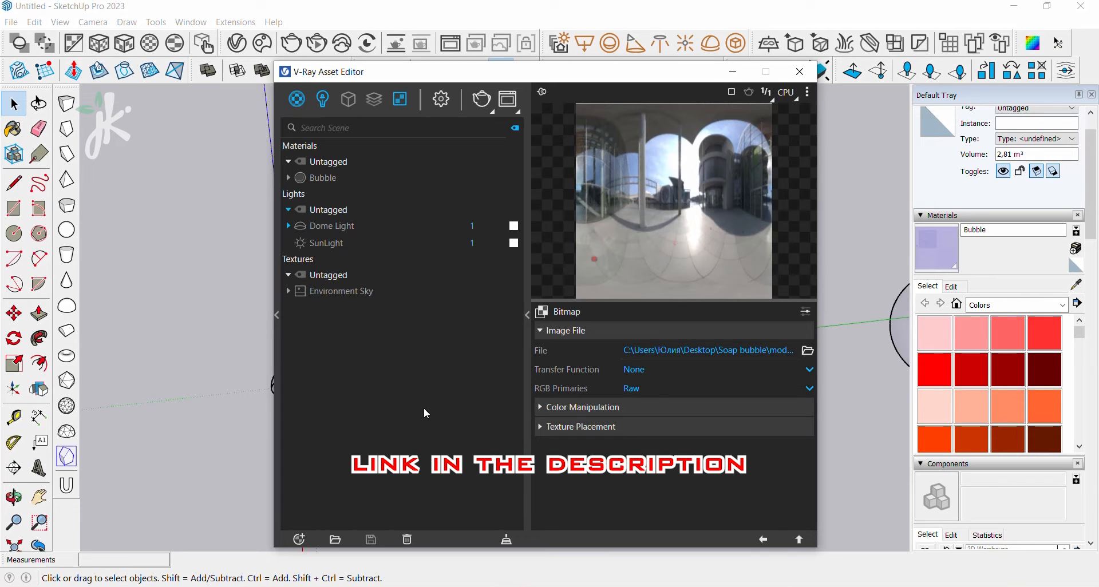
left_click(764, 540)
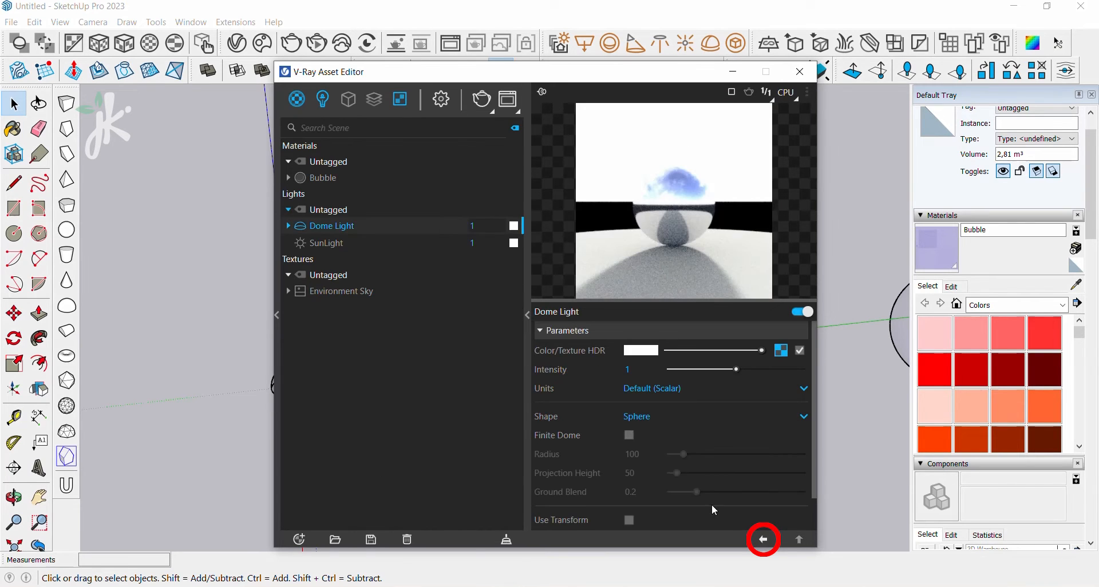
left_click(483, 225)
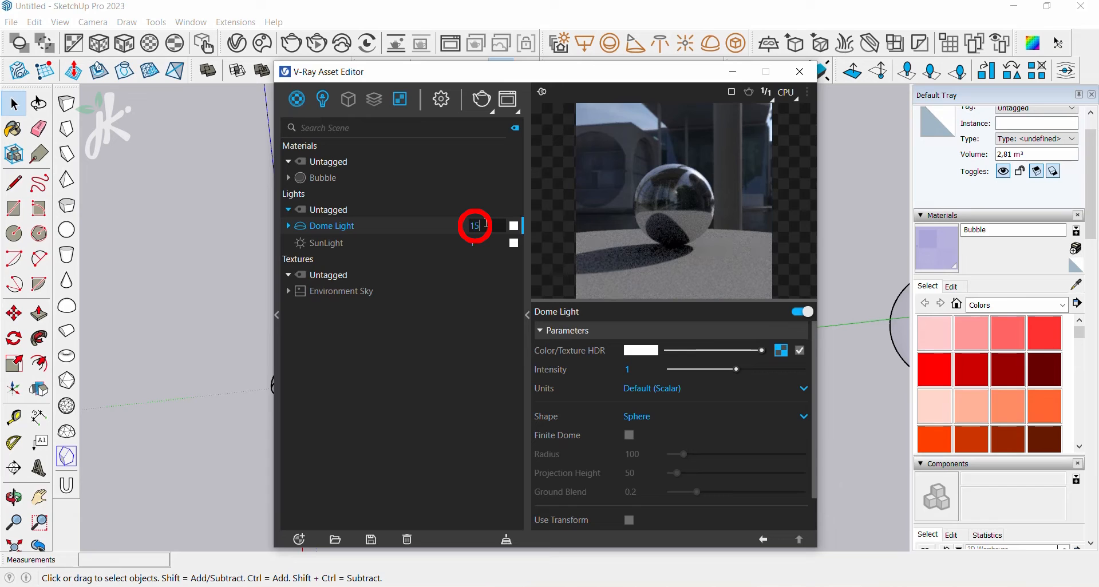
key("Return")
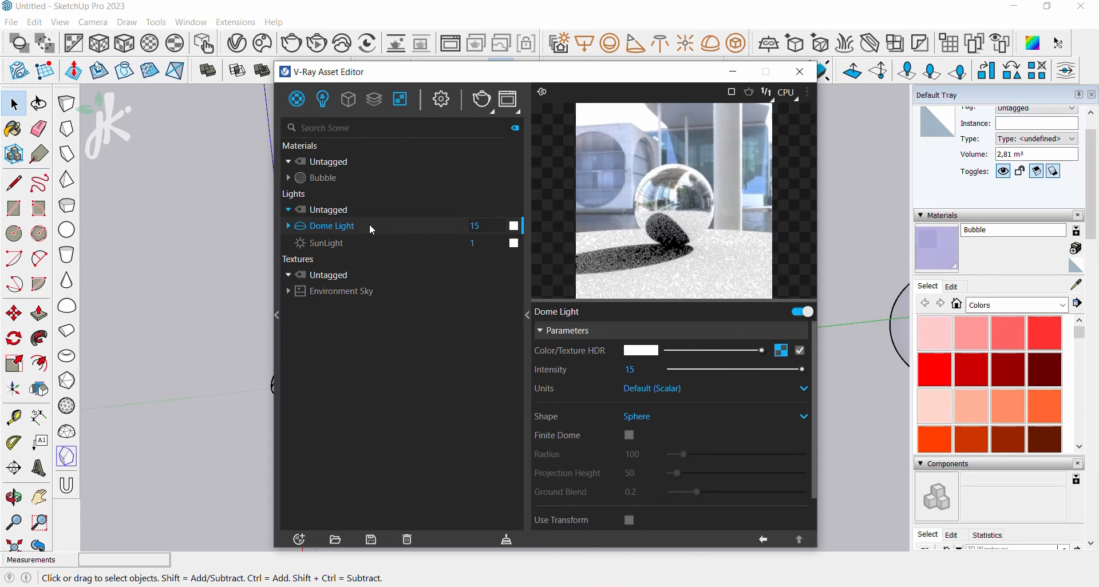
- Duplicate the dome light and set the copy's intensity to 100
right_click(369, 225)
left_click(397, 274)
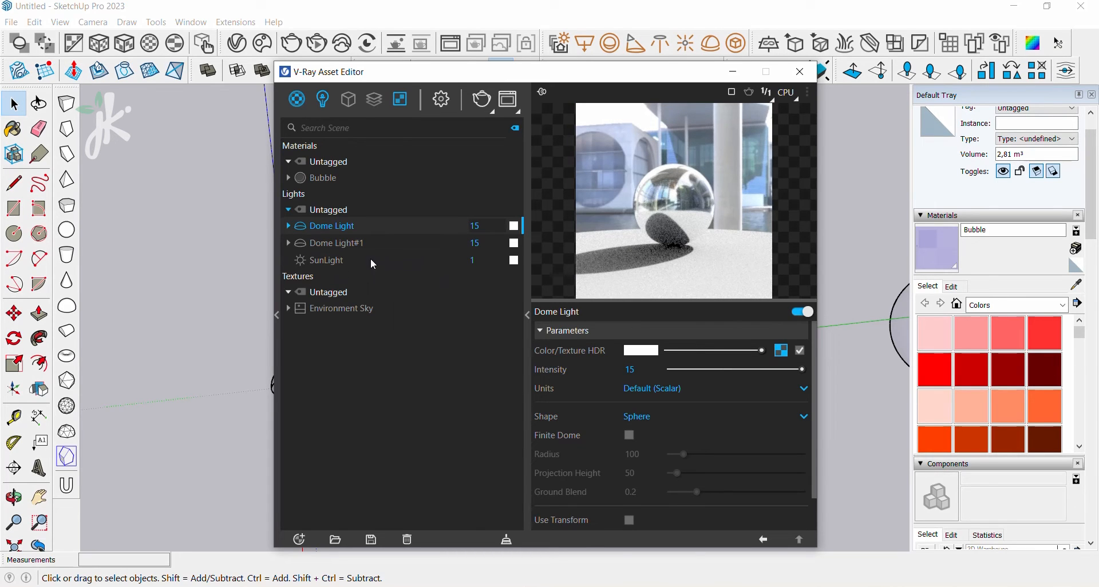
left_click(475, 243)
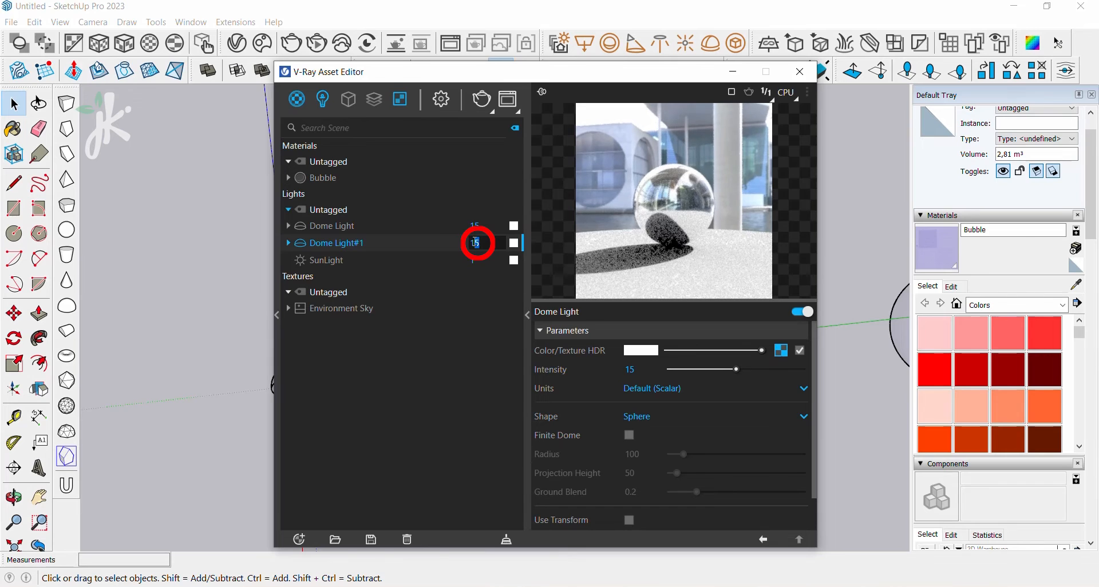
type("100")
key("Return")
- Make the duplicated dome light invisible in its options and minimize the asset editor
scroll(593, 458, "down", 1)
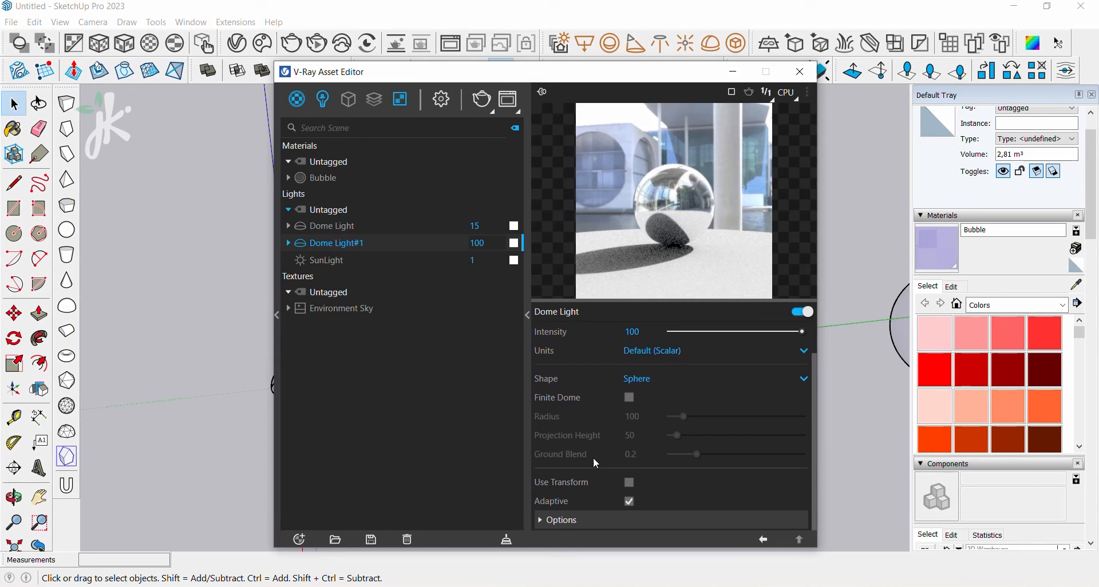
left_click(587, 521)
left_click(629, 366)
scroll(629, 435, "up", 3)
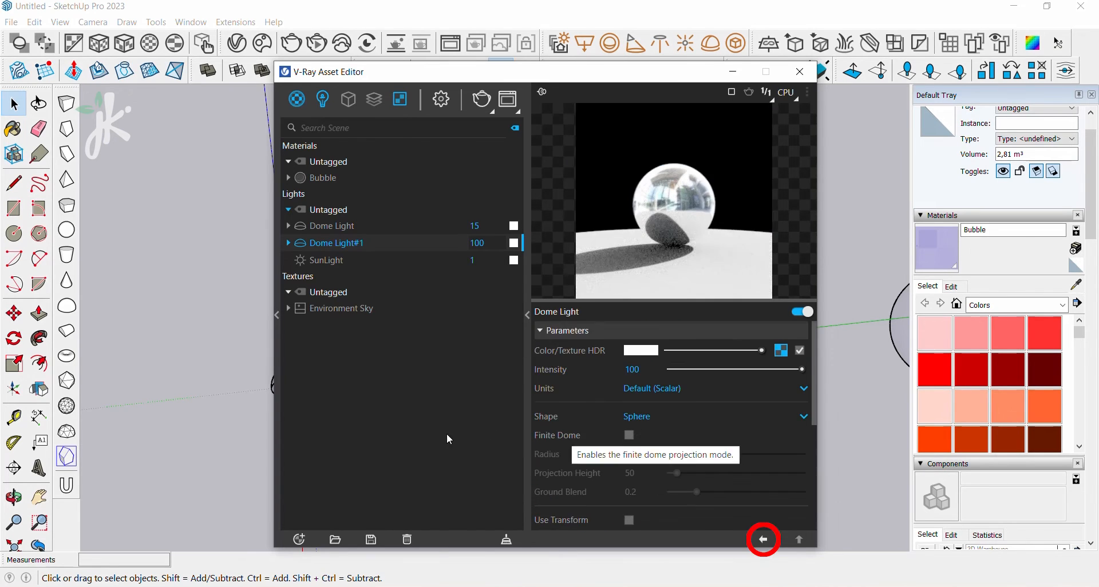
left_click(761, 541)
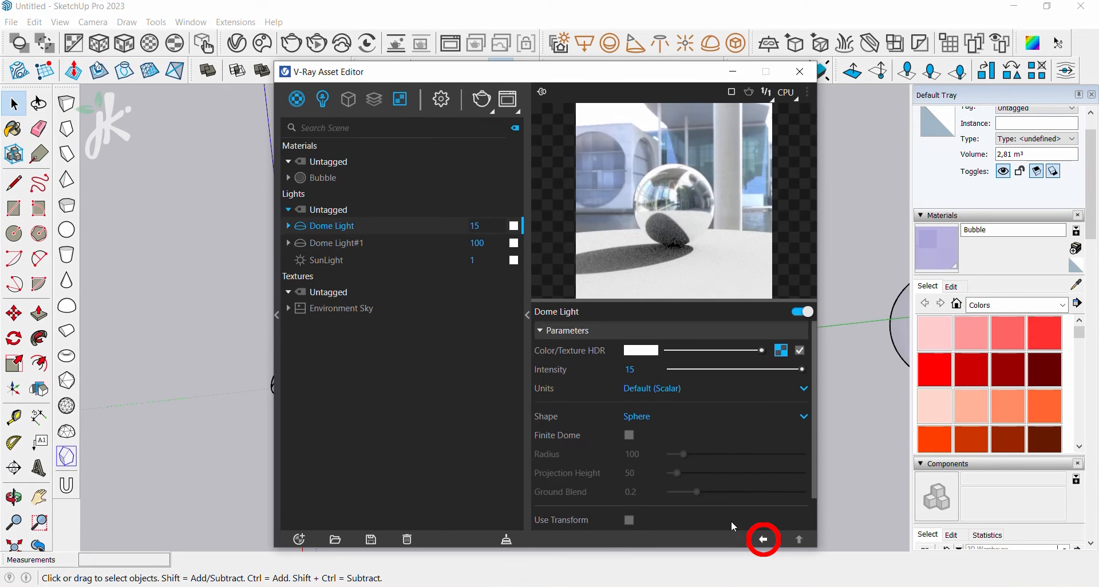
left_click(733, 72)
- Frame the scattered bubbles against the horizon and save the view as a new scene
key("h")
middle_click_drag(491, 453, 619, 395)
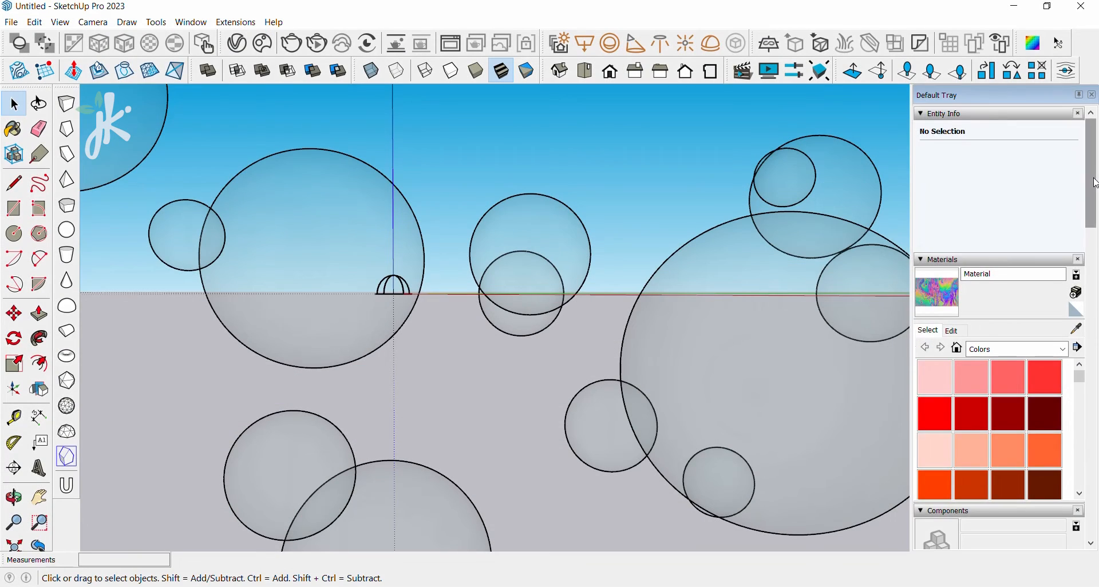
left_click_drag(1095, 183, 1097, 382)
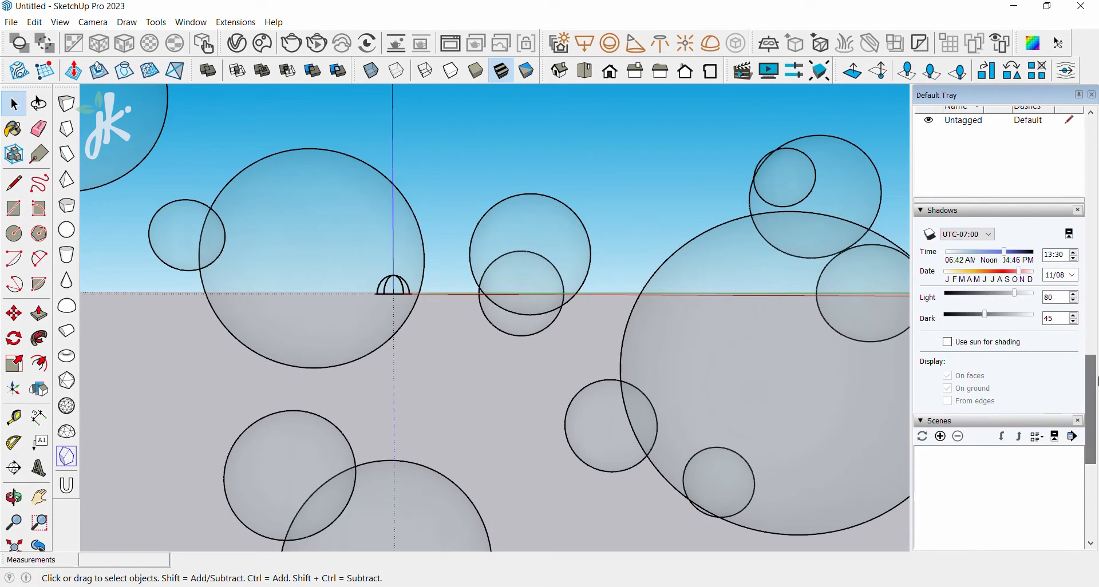
left_click(942, 437)
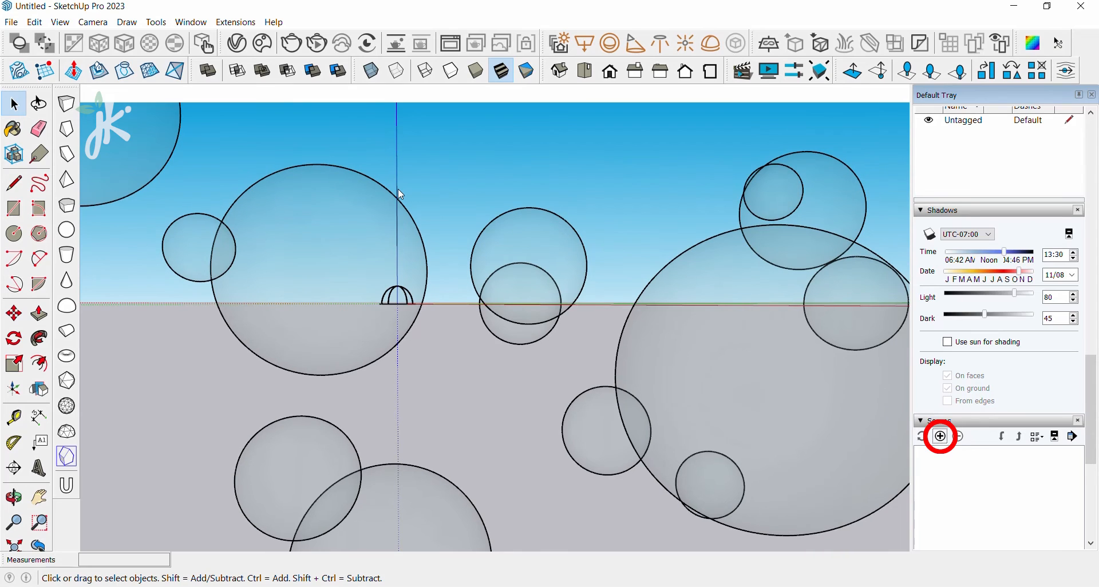
- Set the V-Ray render quality to High
left_click(245, 45)
left_click(588, 88)
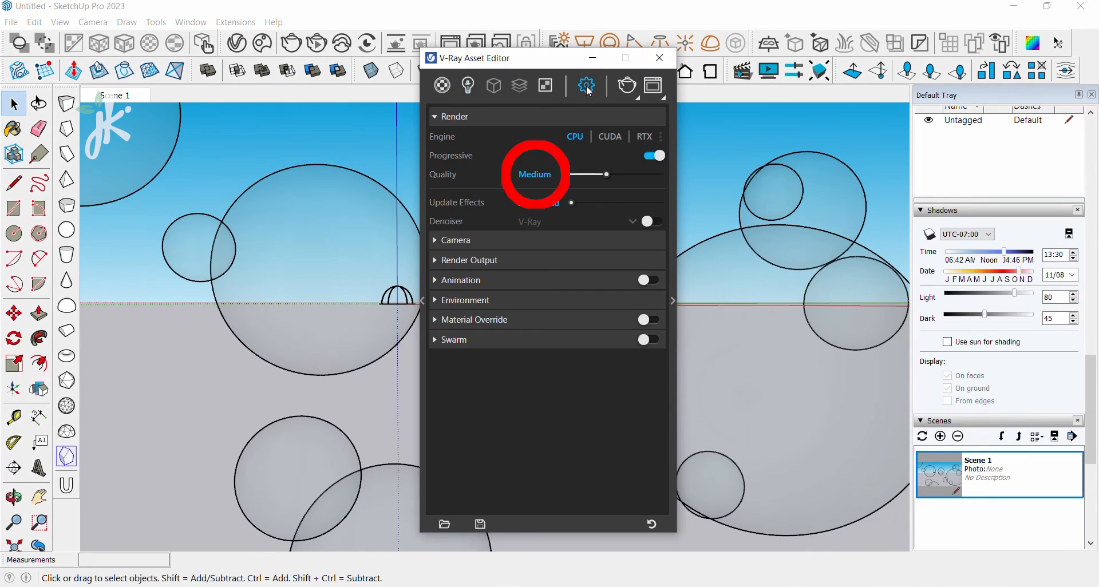
left_click(633, 177)
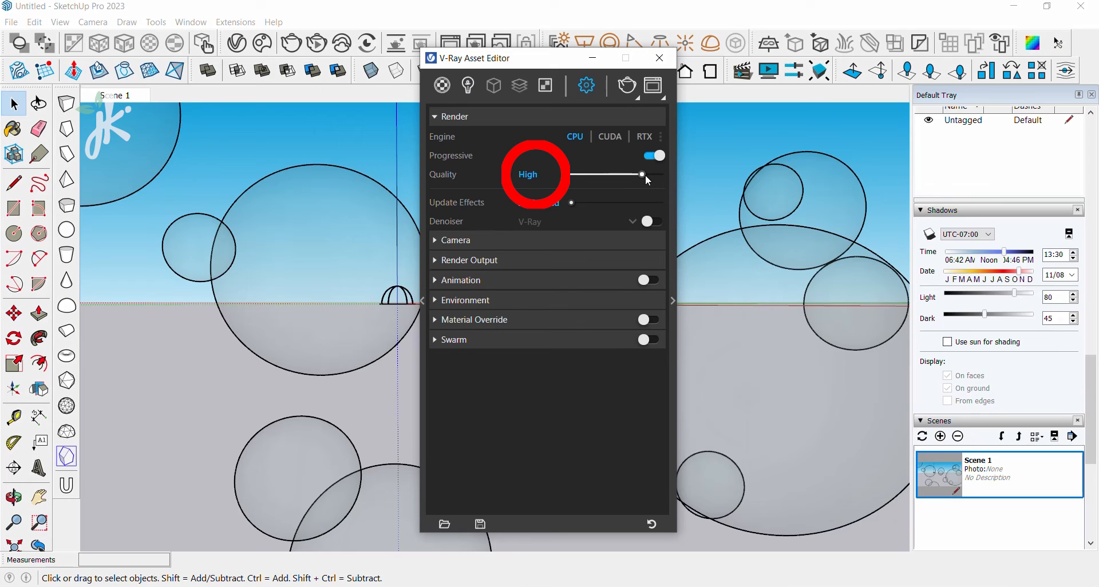
- Enable depth of field in the V-Ray camera settings and set the defocus to 0.7
left_click(477, 243)
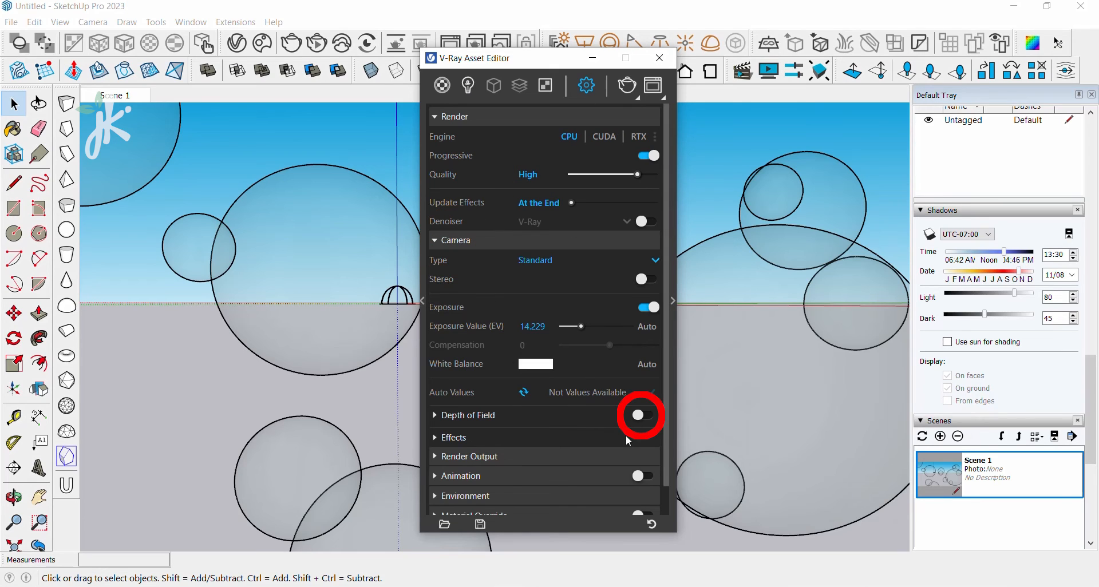
left_click(652, 418)
left_click(545, 433)
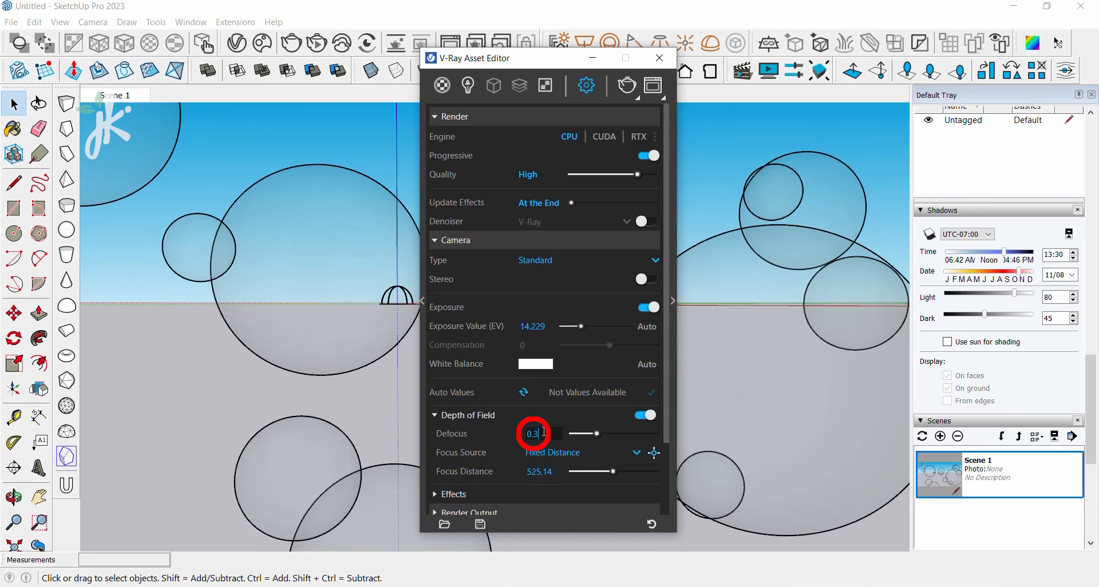
type("7")
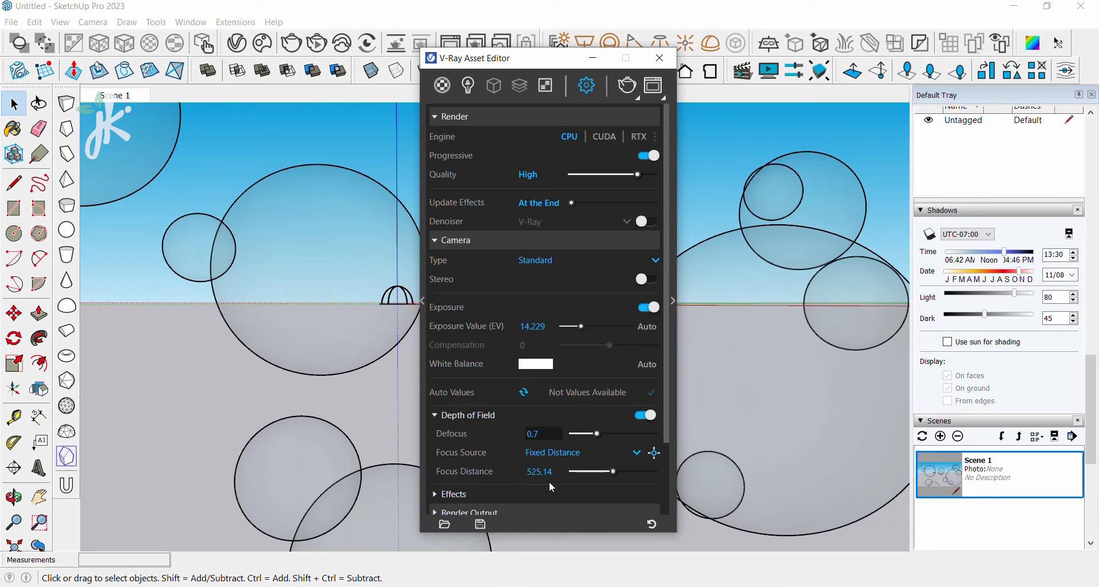
- Switch the focus source to Fixed Point and pick the focus point on the large bubble beside the dome light
left_click(633, 453)
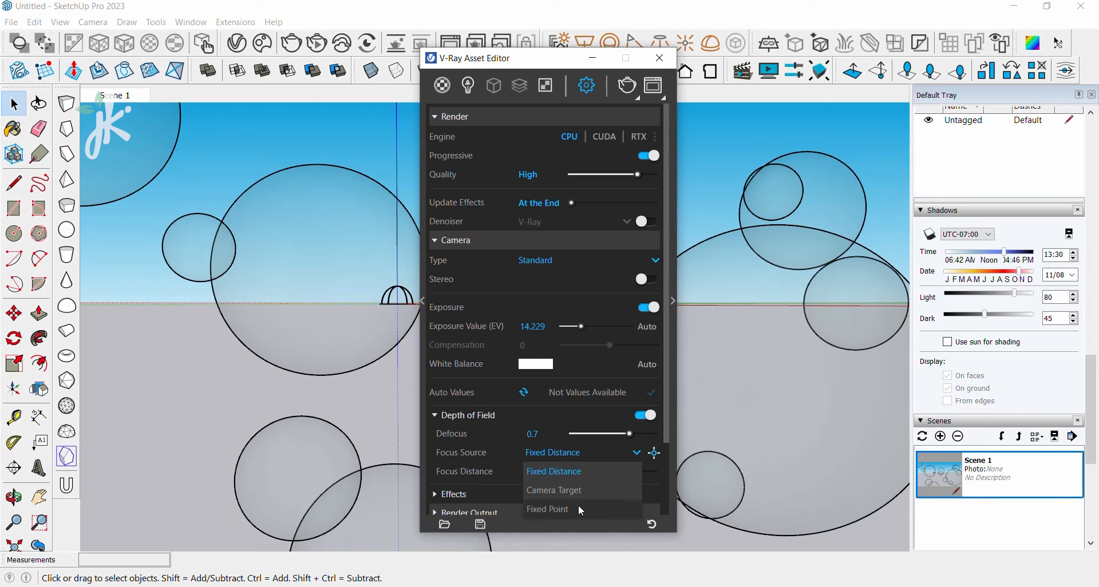
left_click(550, 471)
left_click(654, 453)
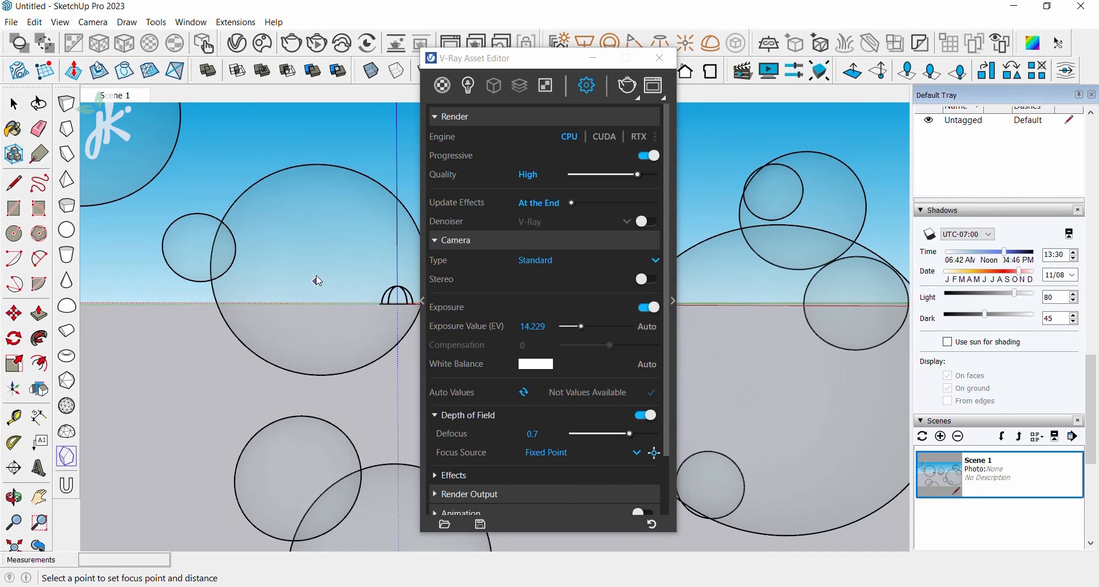
left_click(320, 265)
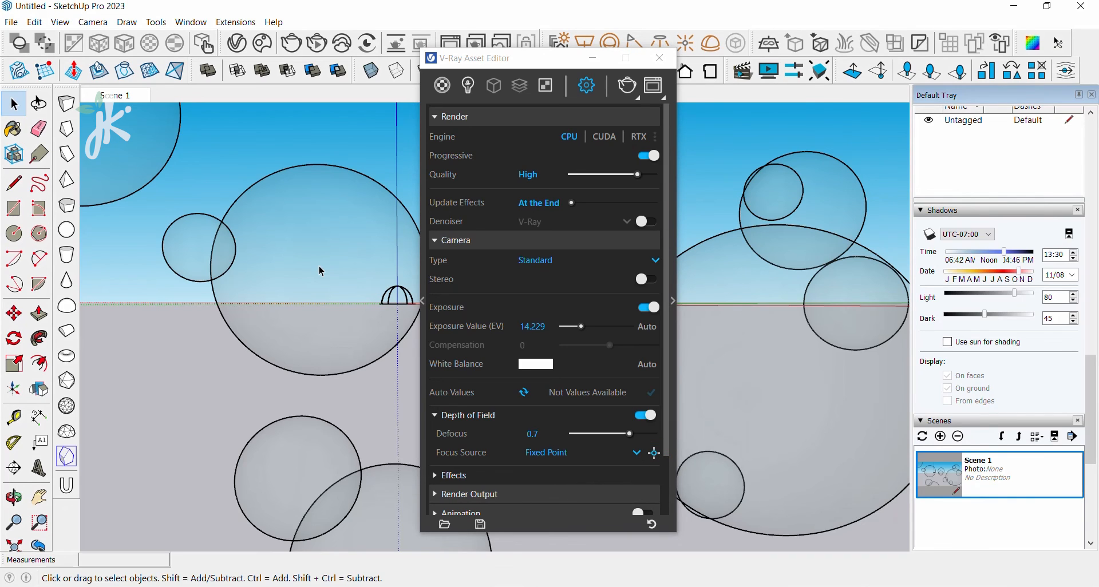
left_click(484, 243)
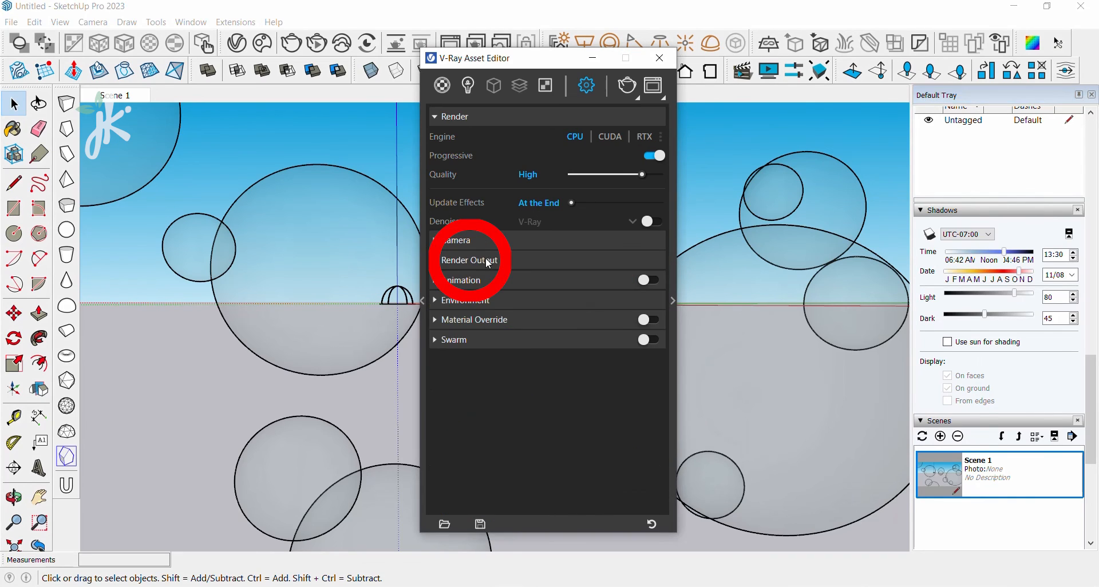
- Review the image width and height in the render output settings
left_click(486, 262)
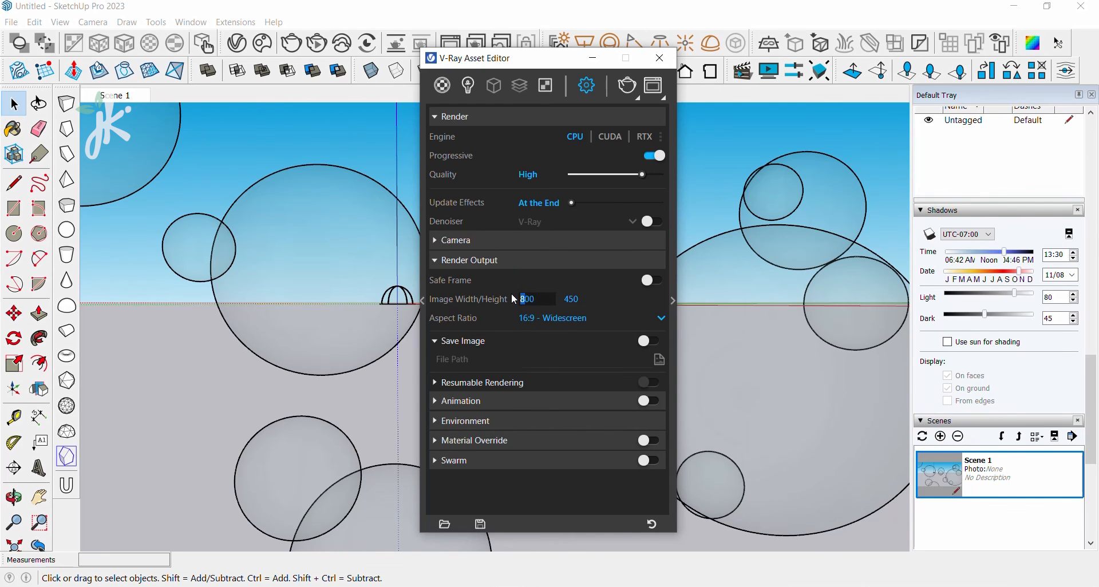
left_click(527, 260)
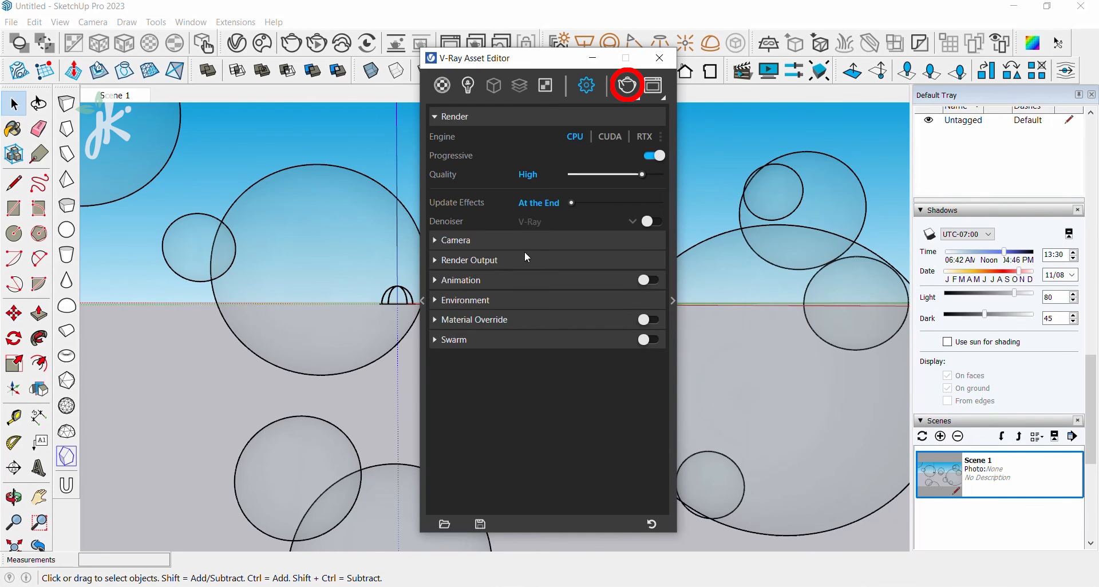